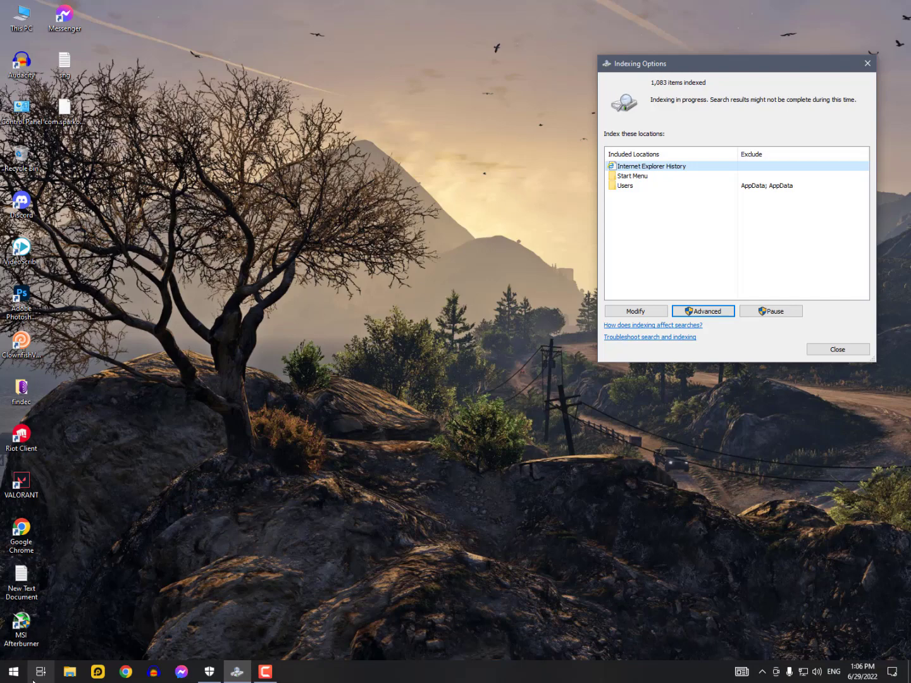
Search 'index' from Start and bring Indexing Options to the front.
{"action": "left_click", "coordinate": [2, 679]}
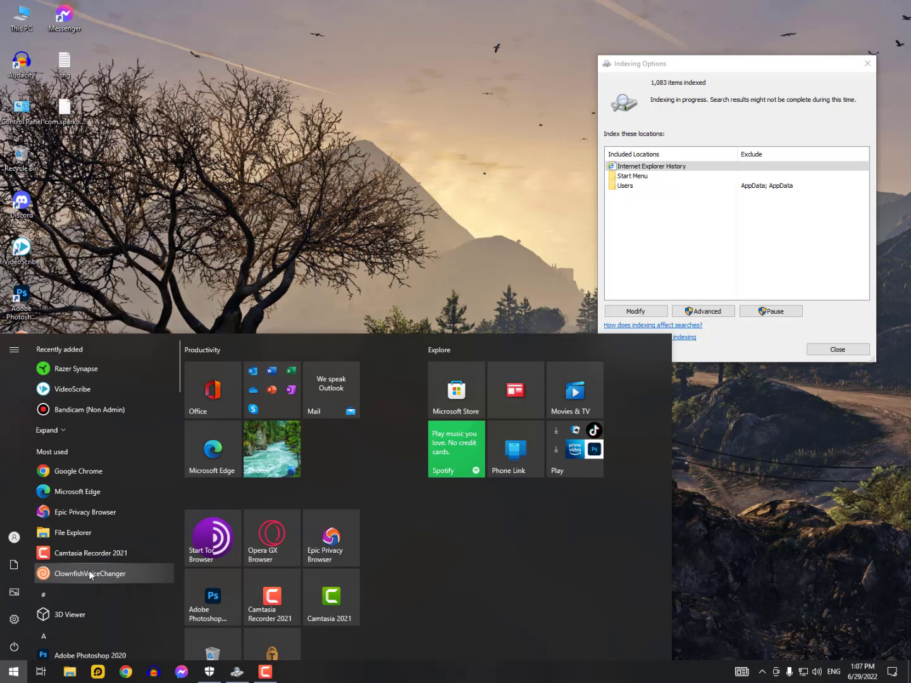
{"action": "type", "text": "ind"}
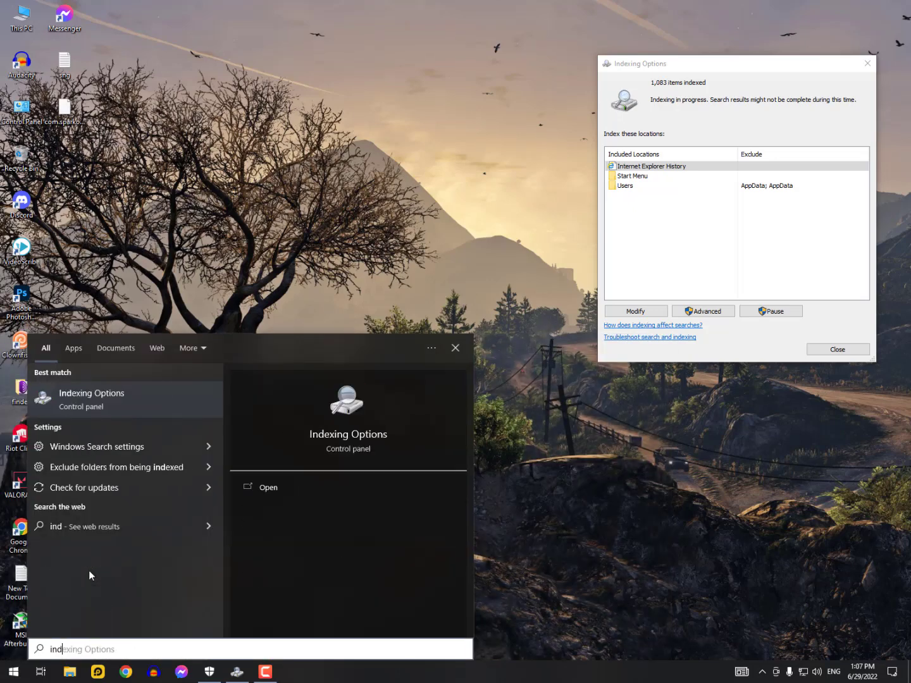
{"action": "type", "text": "ex"}
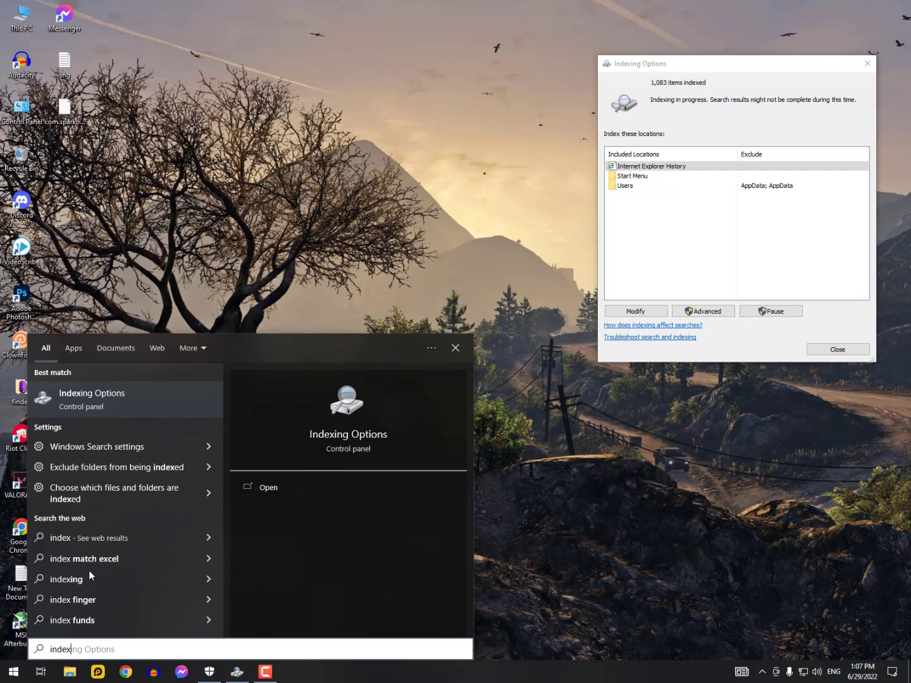
{"action": "left_click", "coordinate": [118, 401]}
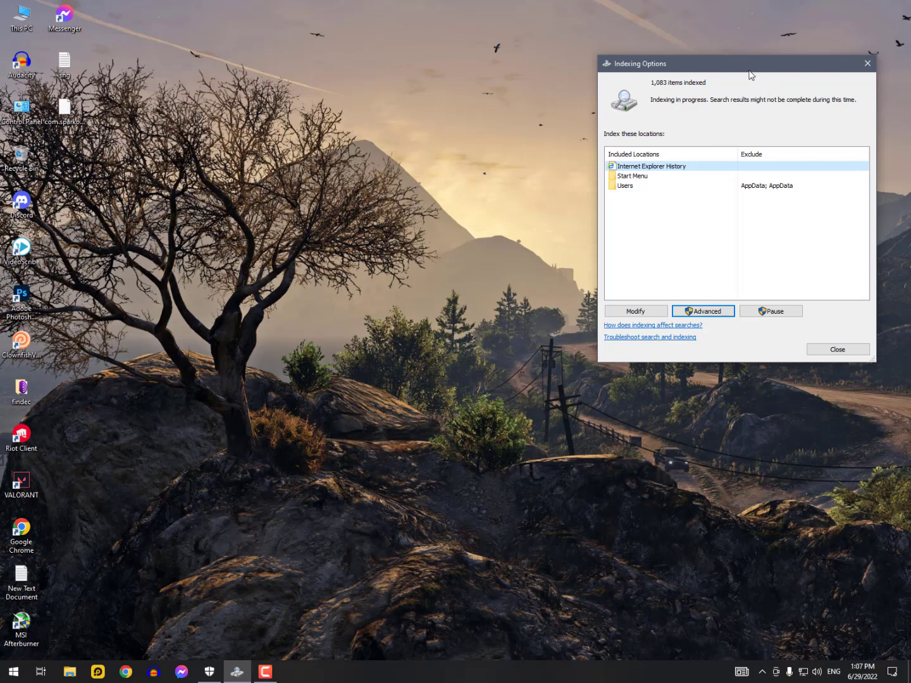
Review the Advanced indexing options, confirm with OK, and park the window at the lower right.
{"action": "left_click_drag", "start_coordinate": [747, 64], "coordinate": [367, 44]}
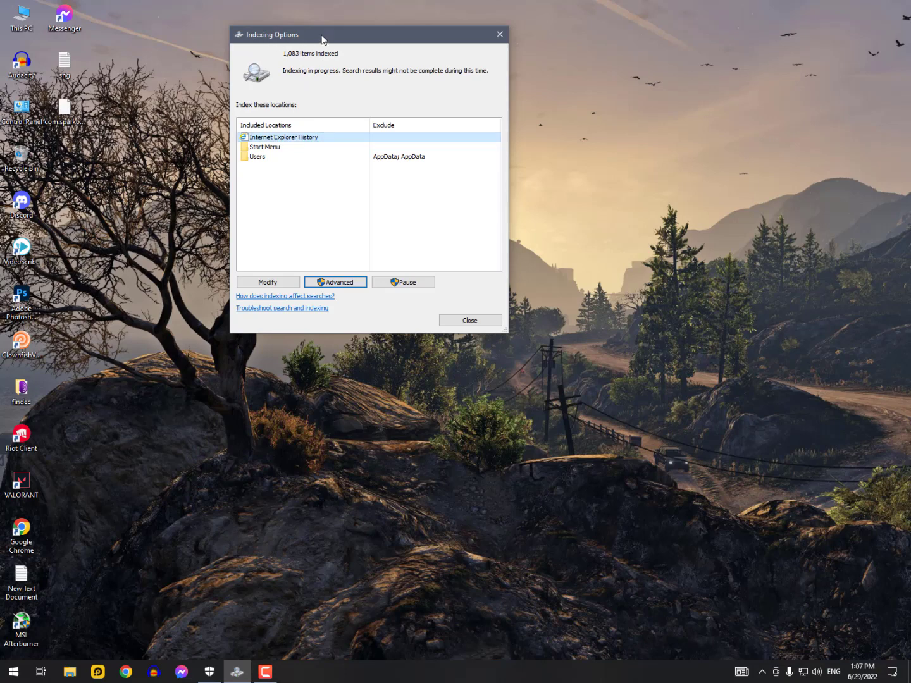
{"action": "left_click_drag", "start_coordinate": [311, 37], "coordinate": [286, 44]}
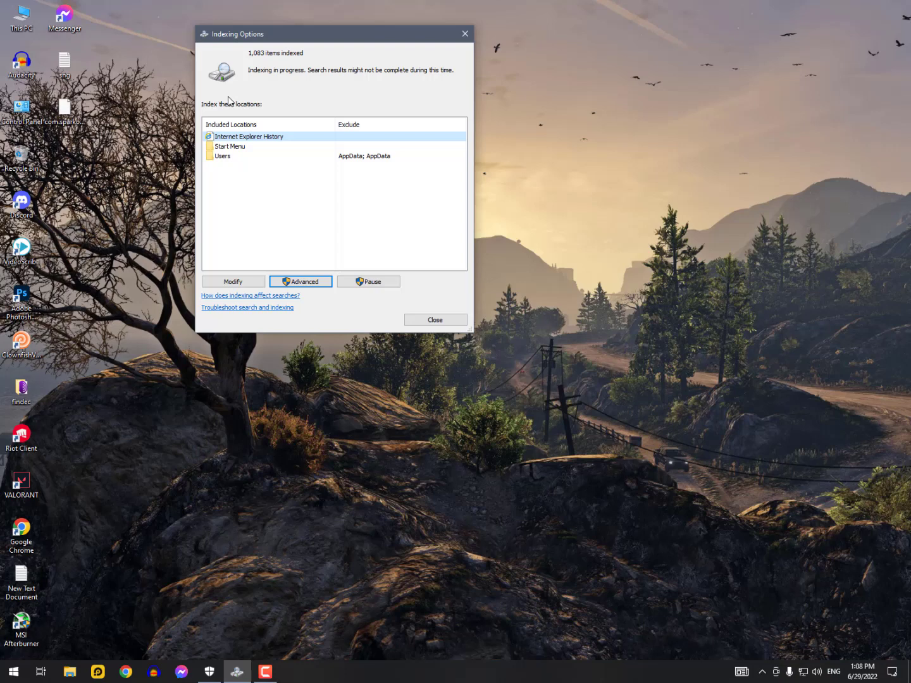
{"action": "left_click", "coordinate": [306, 283]}
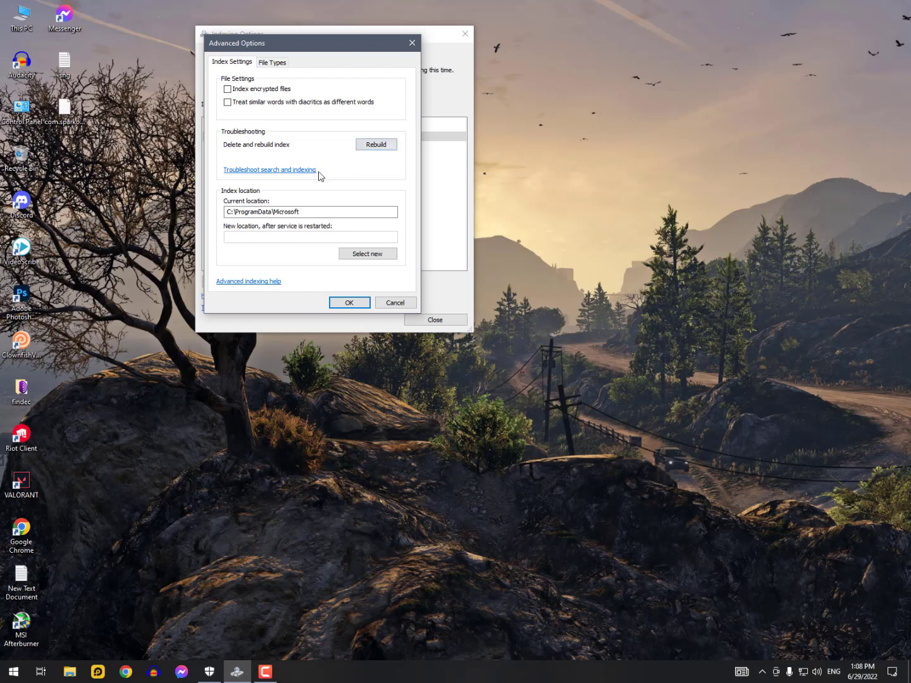
{"action": "left_click", "coordinate": [349, 303]}
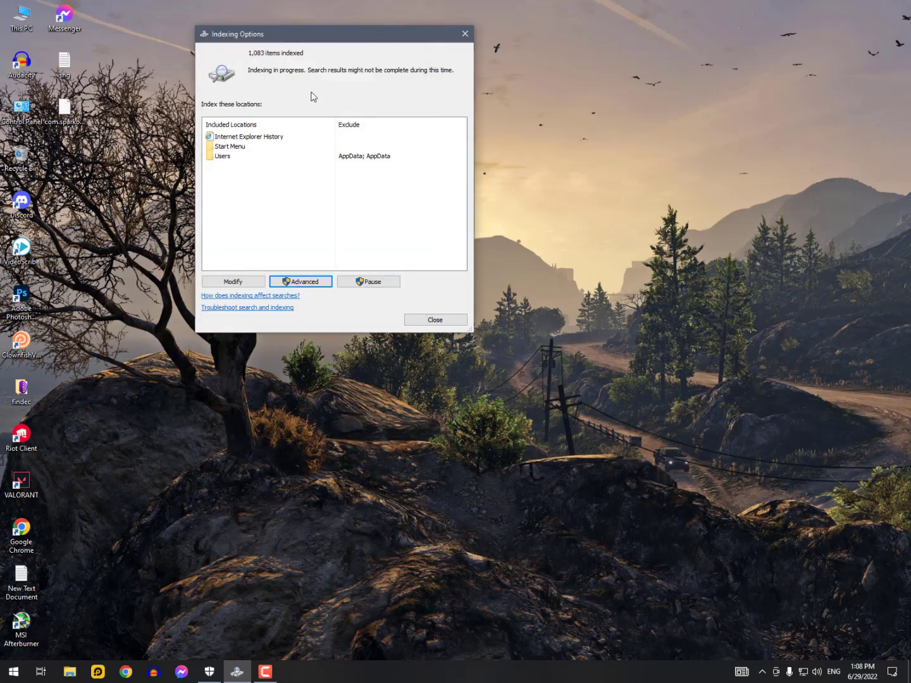
{"action": "left_click_drag", "start_coordinate": [294, 35], "coordinate": [700, 351]}
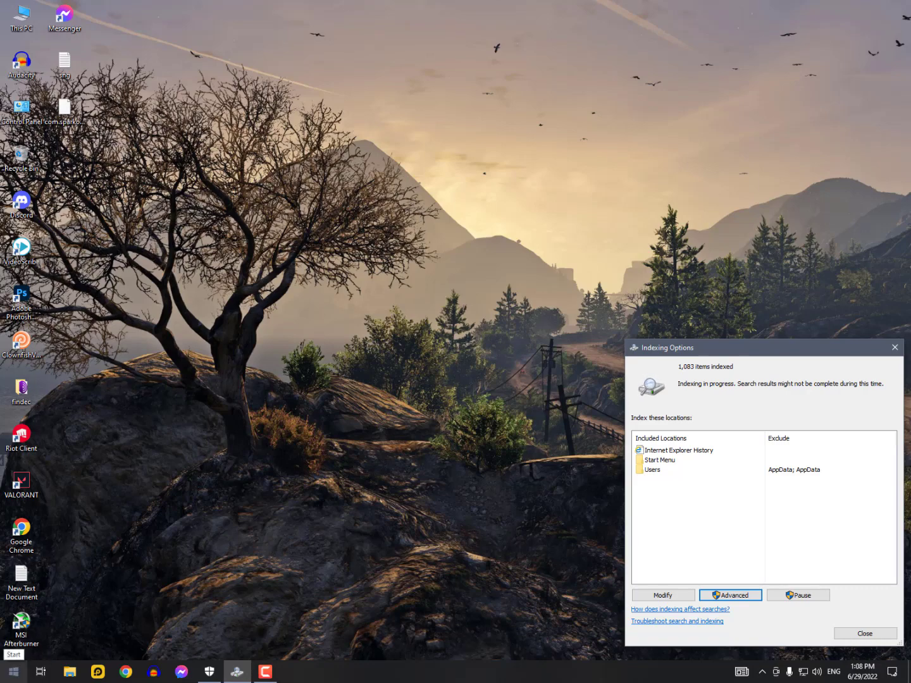
Browse from This PC to C:\Windows\System32 in File Explorer.
{"action": "left_click", "coordinate": [13, 672]}
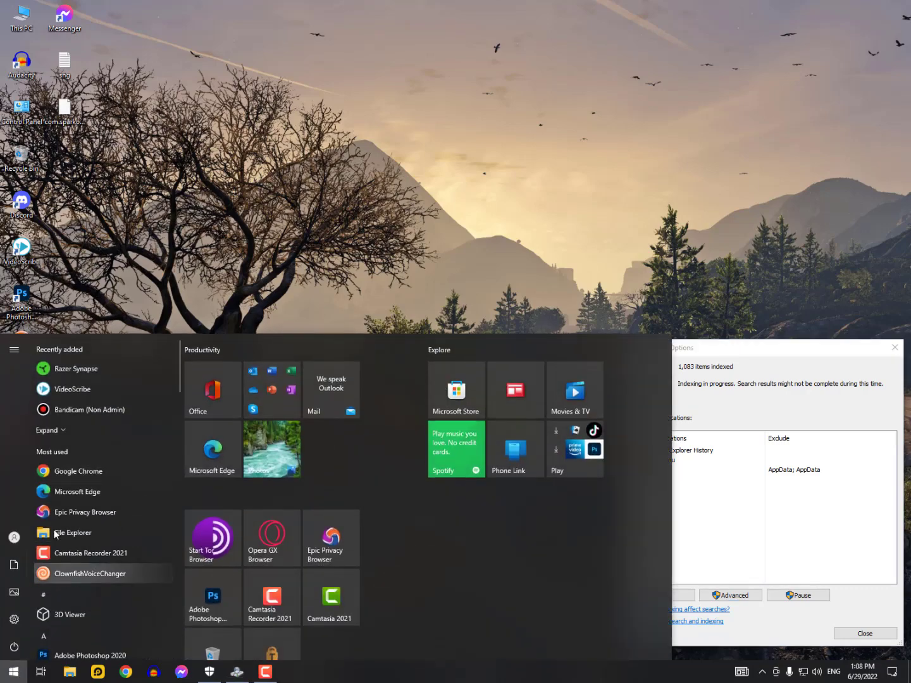
{"action": "left_click", "coordinate": [120, 493]}
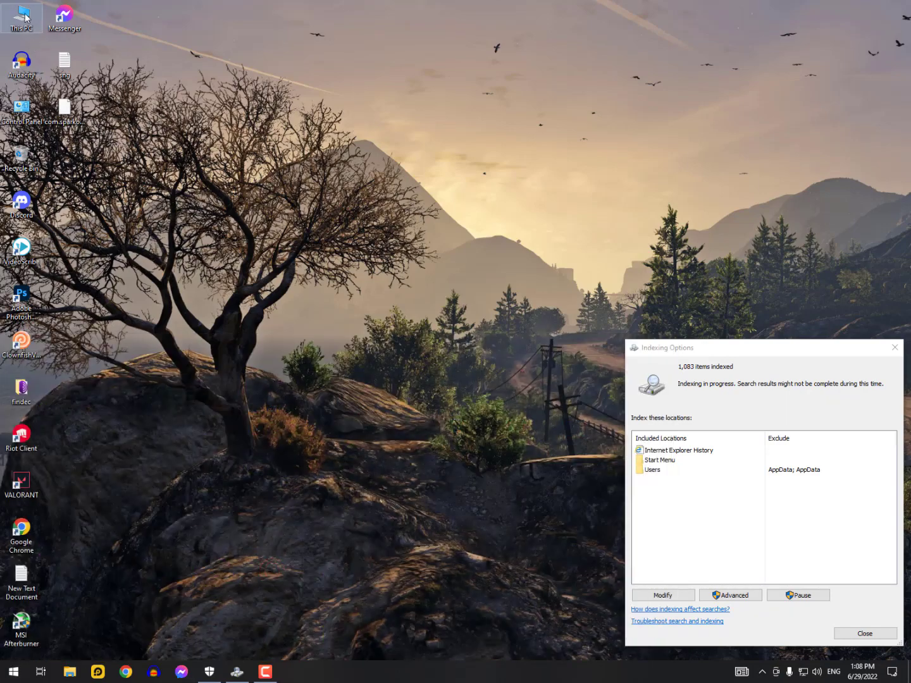
{"action": "double_click", "coordinate": [31, 28]}
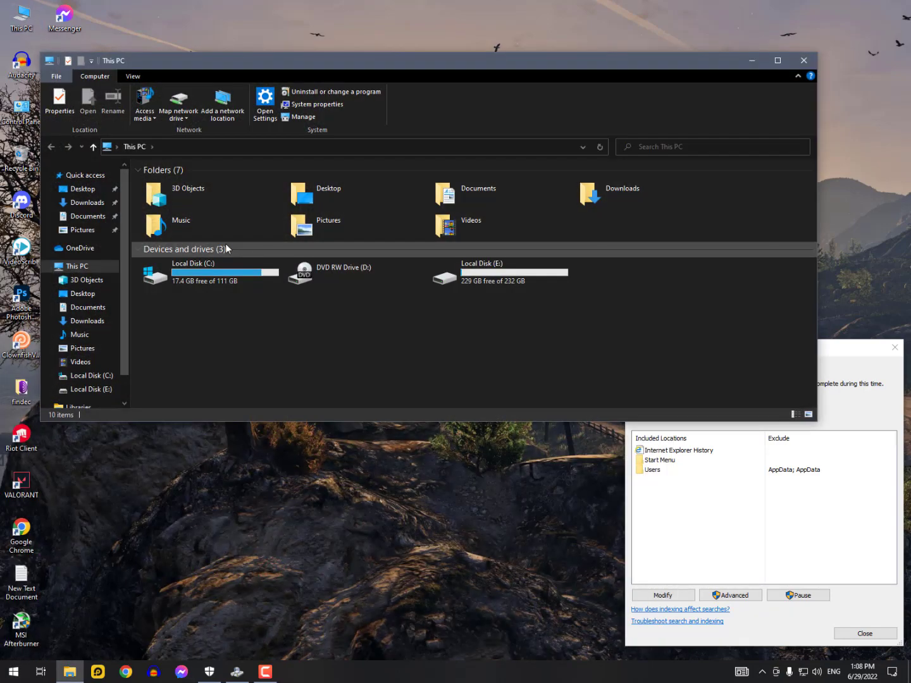
{"action": "double_click", "coordinate": [197, 279]}
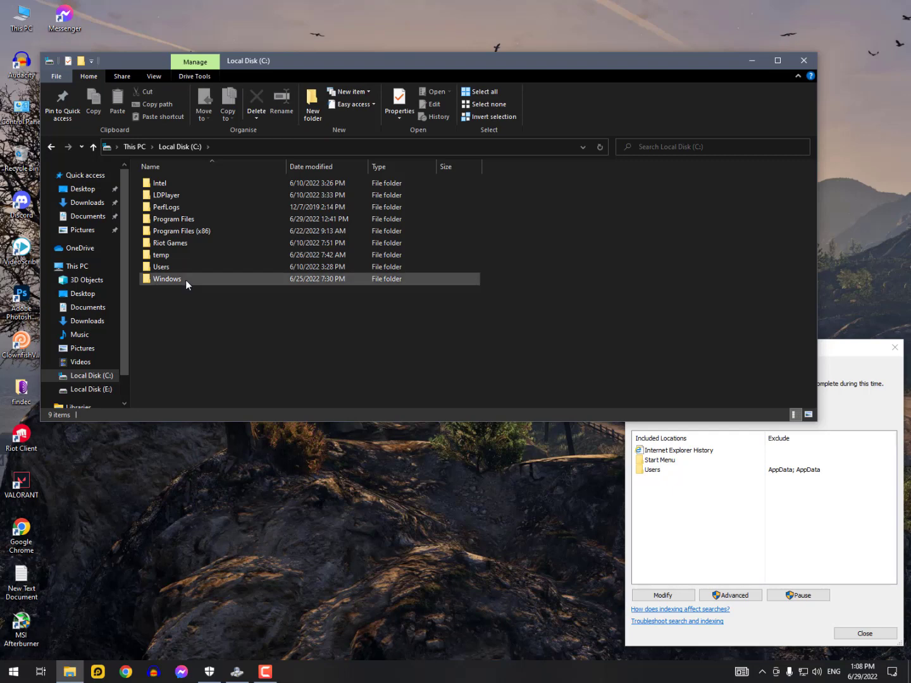
{"action": "double_click", "coordinate": [186, 282]}
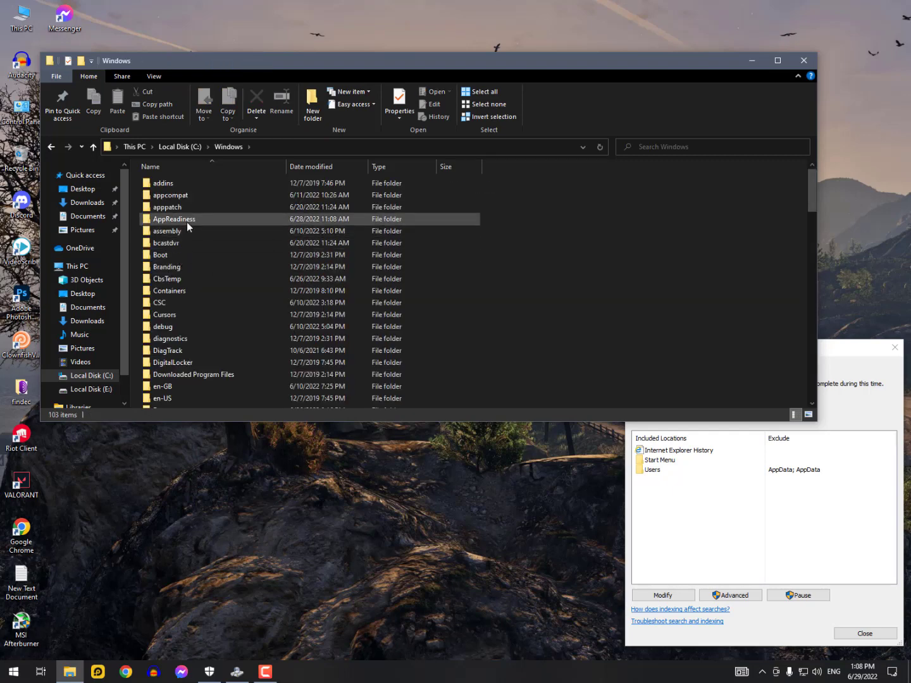
{"action": "scroll", "coordinate": [201, 290], "scroll_direction": "down", "scroll_amount": 10}
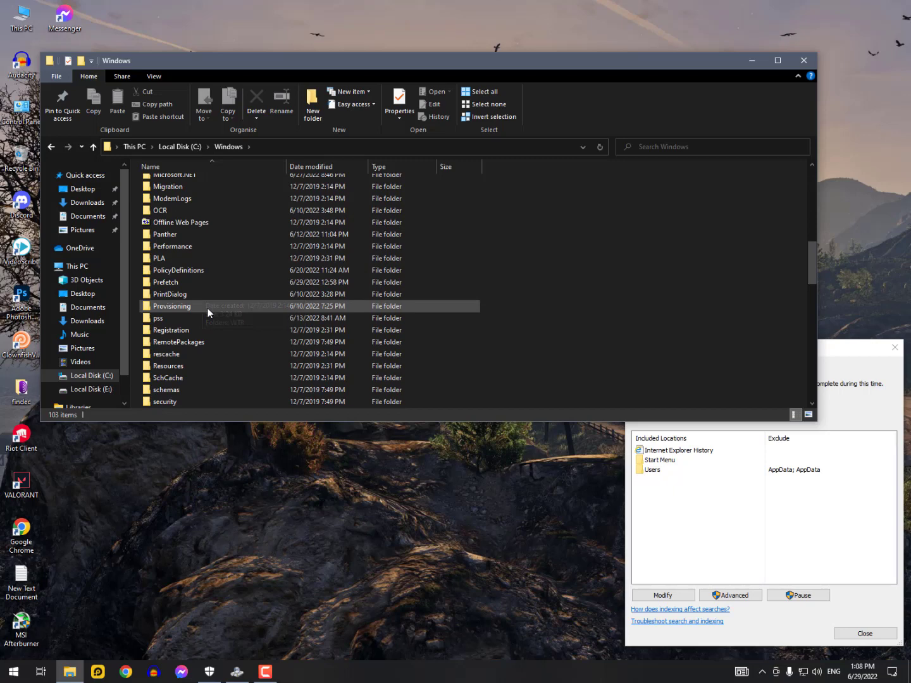
{"action": "scroll", "coordinate": [205, 311], "scroll_direction": "down", "scroll_amount": 8}
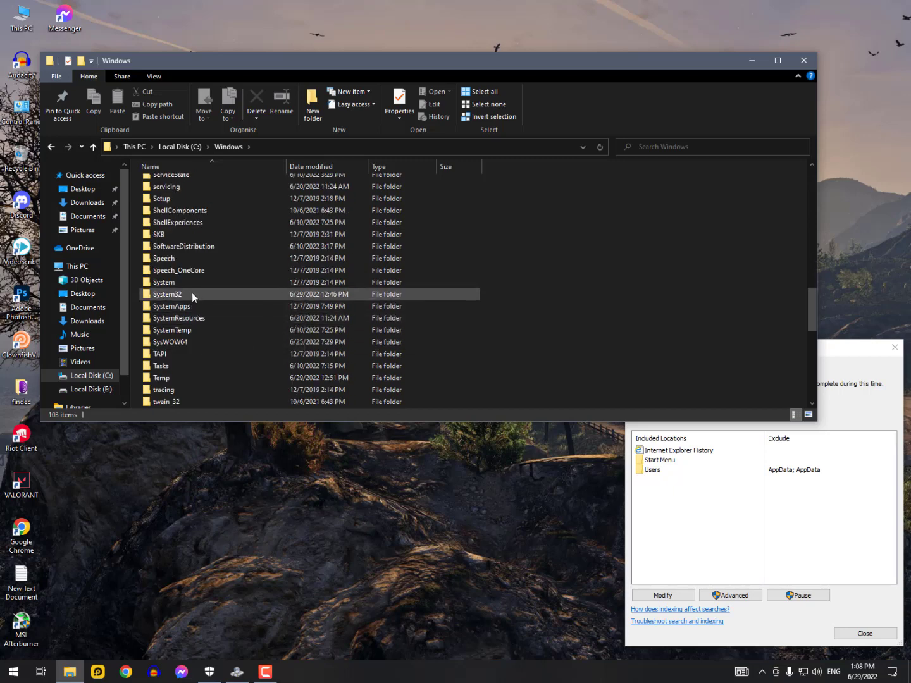
{"action": "double_click", "coordinate": [192, 293]}
{"action": "scroll", "coordinate": [190, 250], "scroll_direction": "down", "scroll_amount": 4}
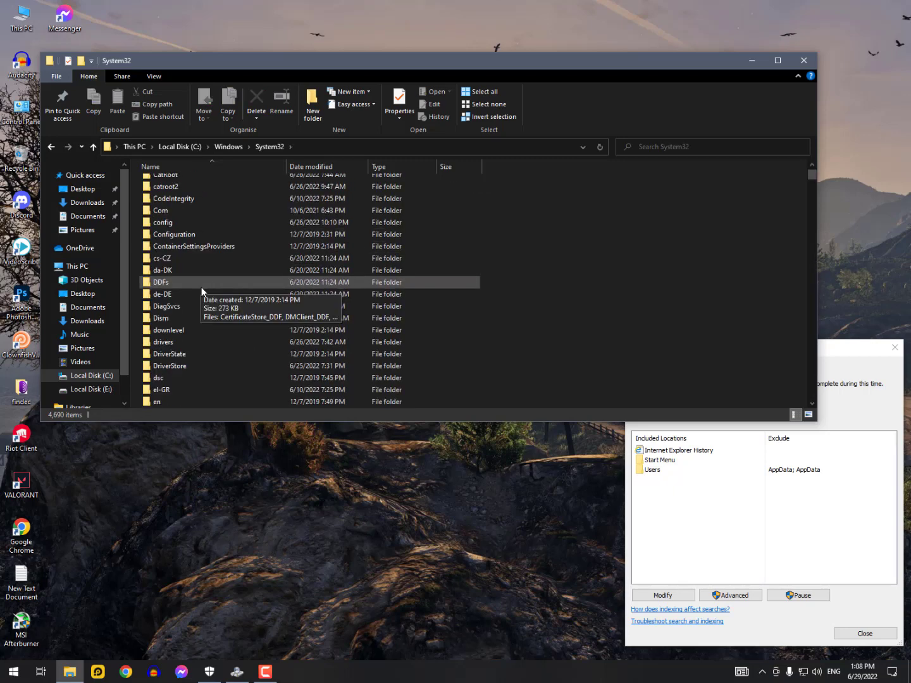
{"action": "scroll", "coordinate": [205, 301], "scroll_direction": "down", "scroll_amount": 20}
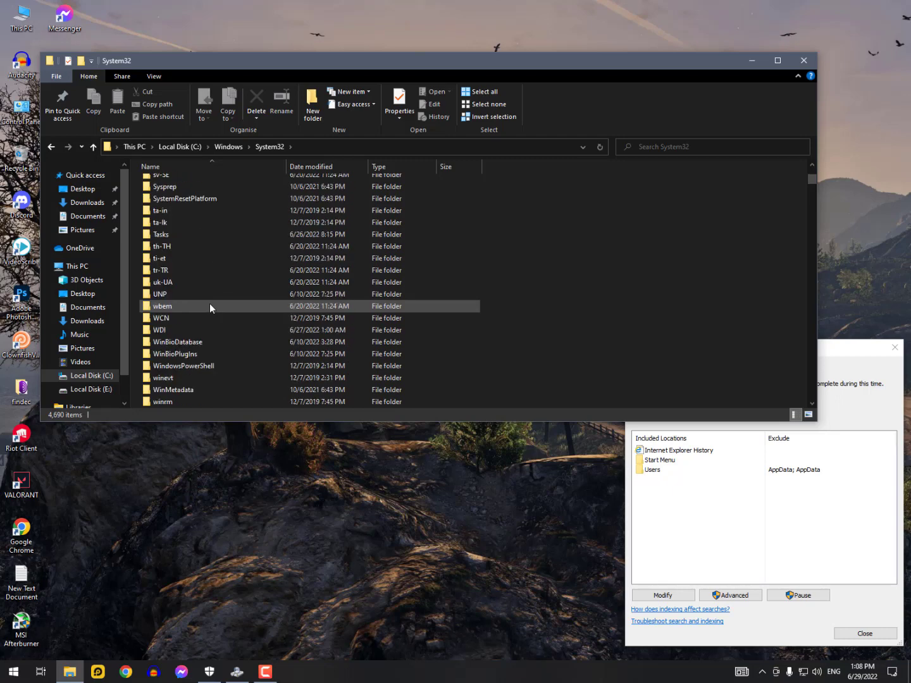
{"action": "scroll", "coordinate": [209, 303], "scroll_direction": "down", "scroll_amount": 9}
{"action": "scroll", "coordinate": [208, 304], "scroll_direction": "up", "scroll_amount": 3}
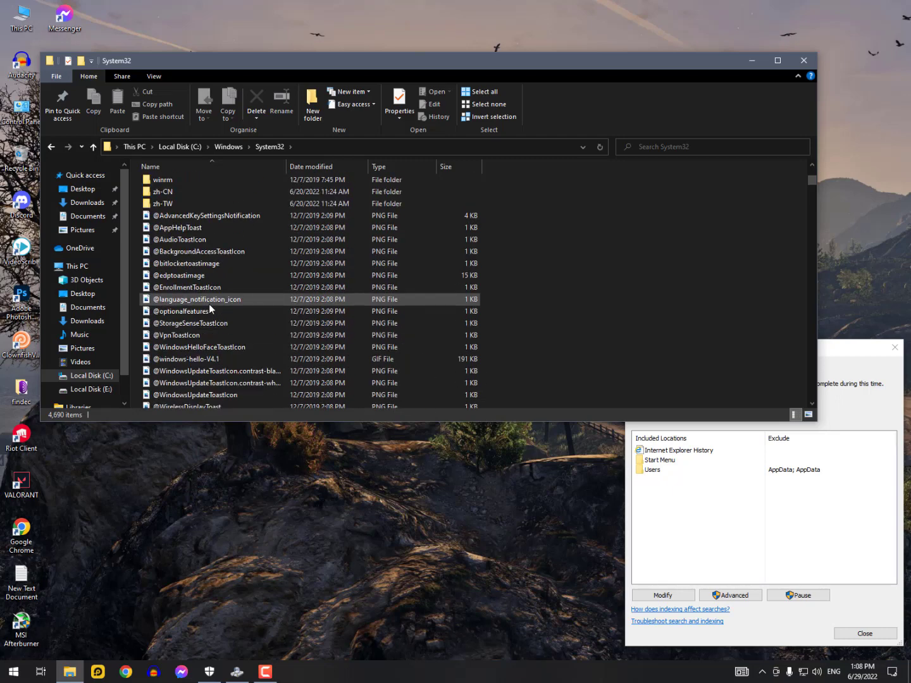
Search System32 for 'cmd' and run cmd as administrator.
{"action": "left_click", "coordinate": [209, 304]}
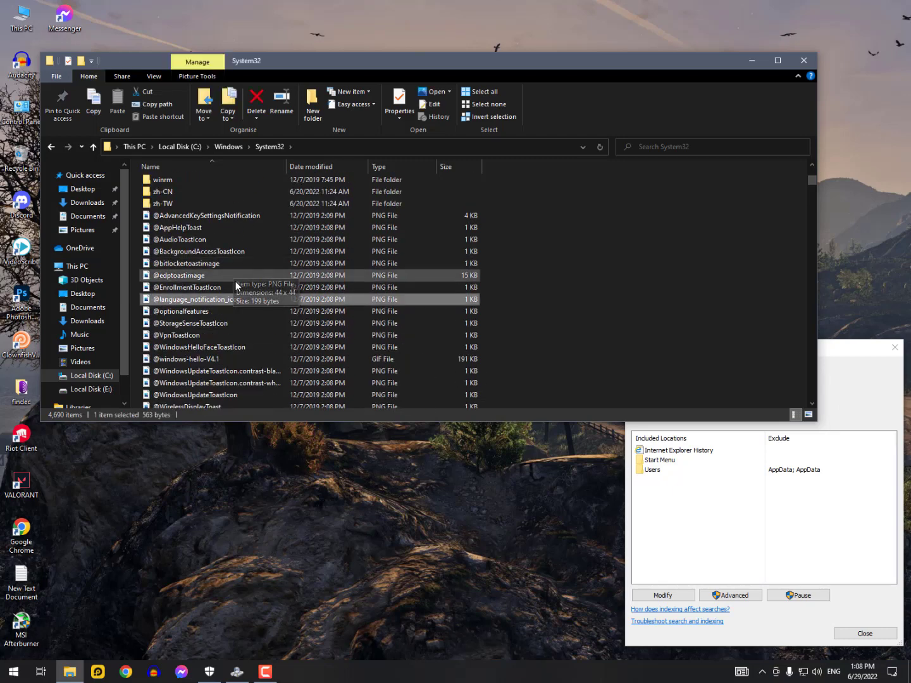
{"action": "key", "text": "c"}
{"action": "key", "text": "Down"}
{"action": "key", "text": "Down"}
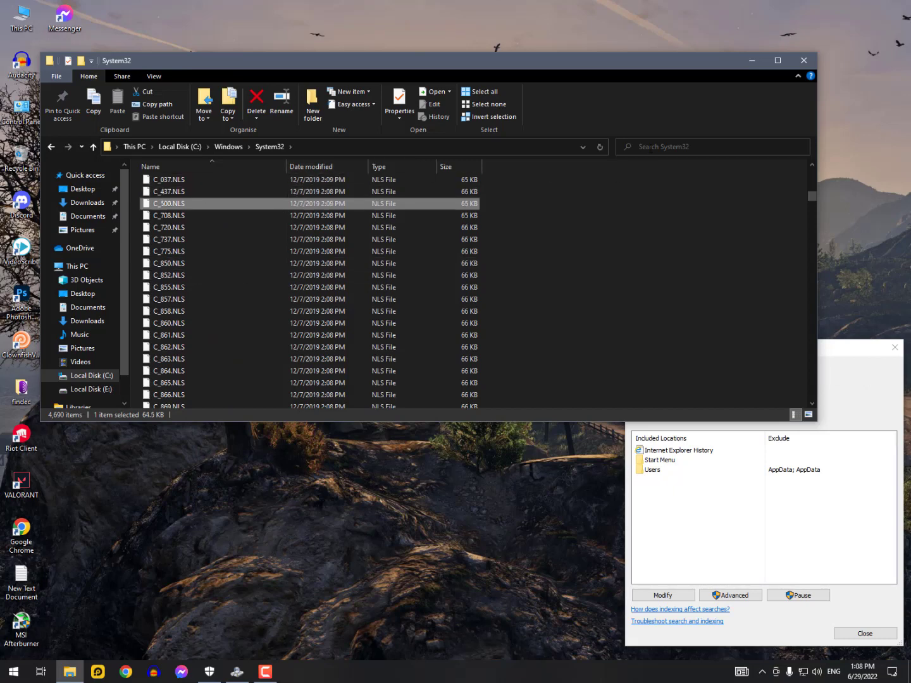
{"action": "key", "text": "ctrl+e"}
{"action": "type", "text": "cmd"}
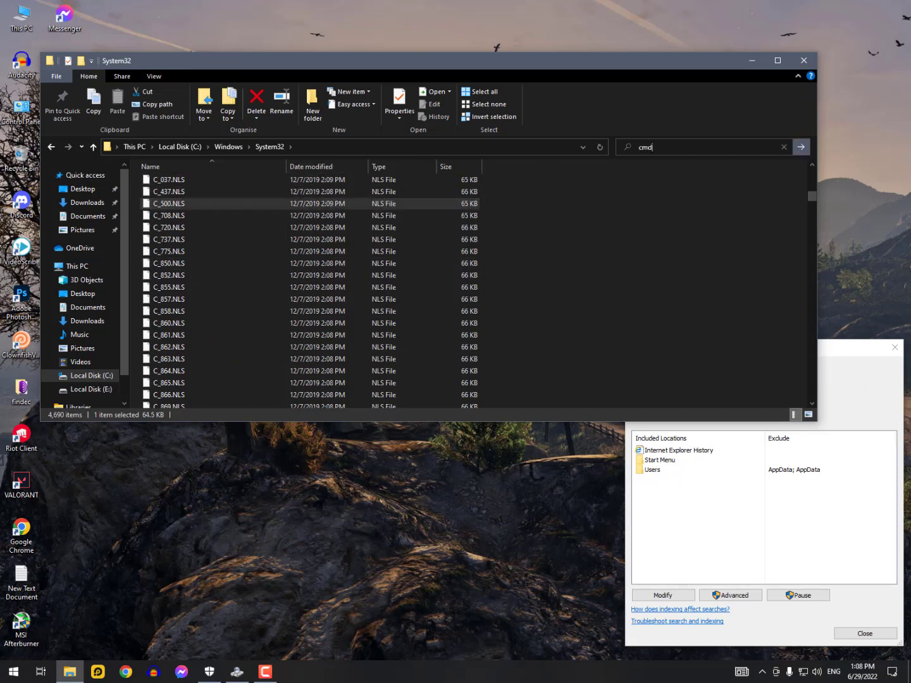
{"action": "left_click", "coordinate": [718, 230]}
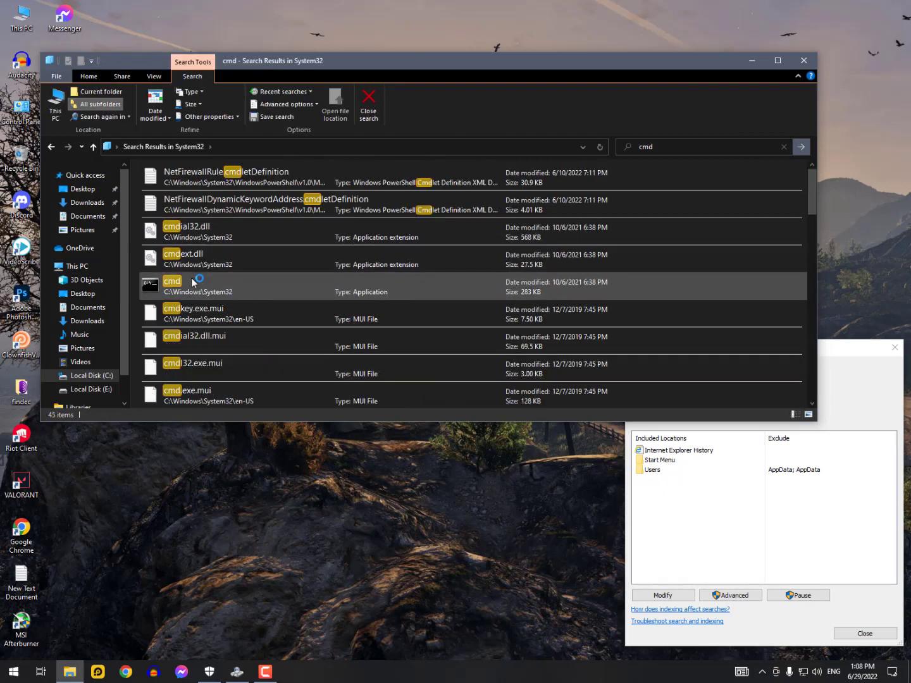
{"action": "right_click", "coordinate": [179, 286]}
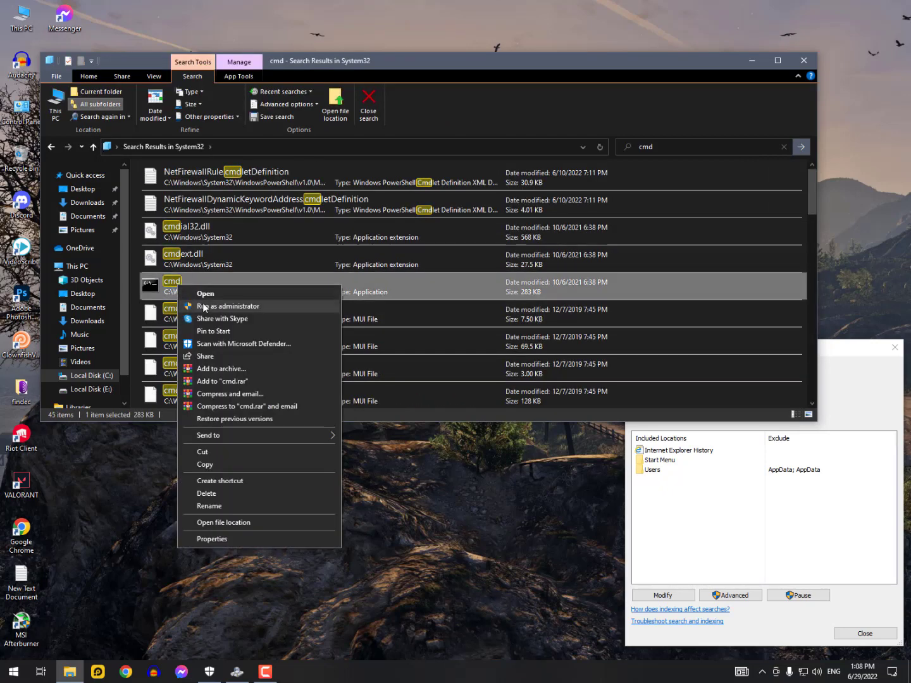
{"action": "left_click", "coordinate": [204, 307]}
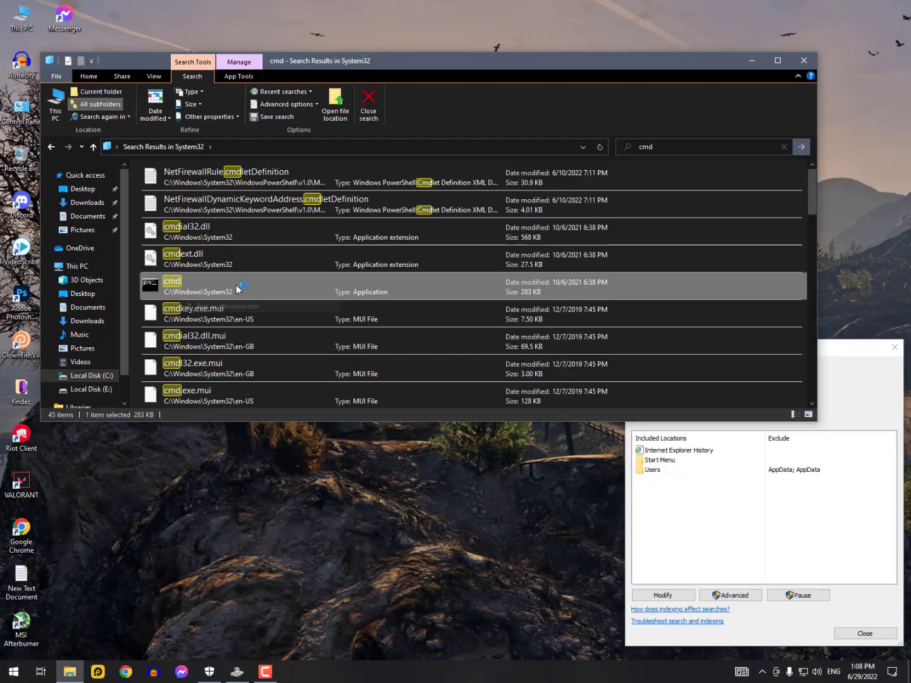
Close File Explorer and run sfc /scannow at the administrator prompt.
{"action": "left_click", "coordinate": [804, 59]}
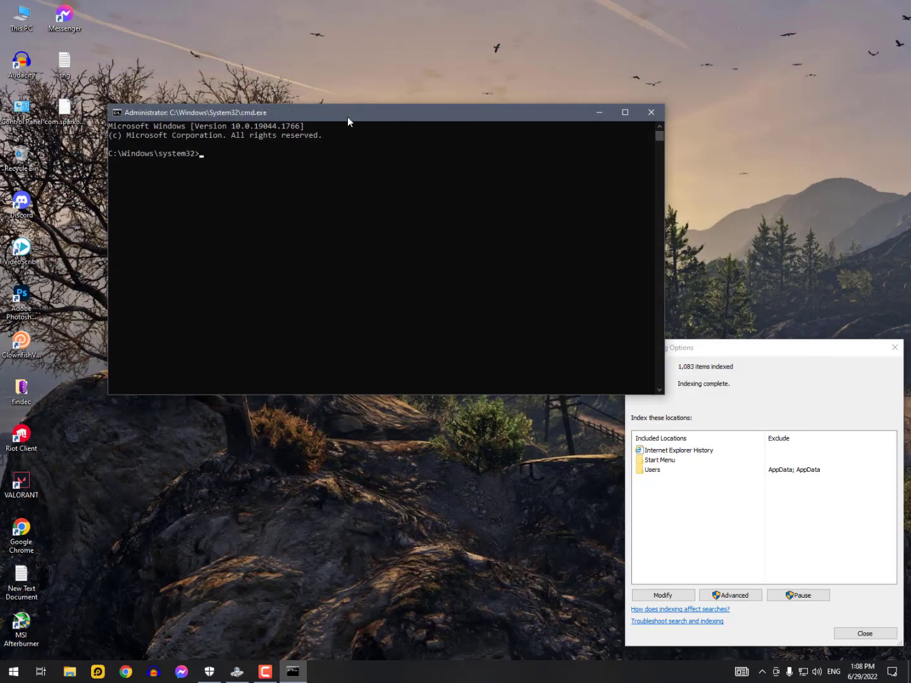
{"action": "left_click_drag", "start_coordinate": [348, 116], "coordinate": [341, 59]}
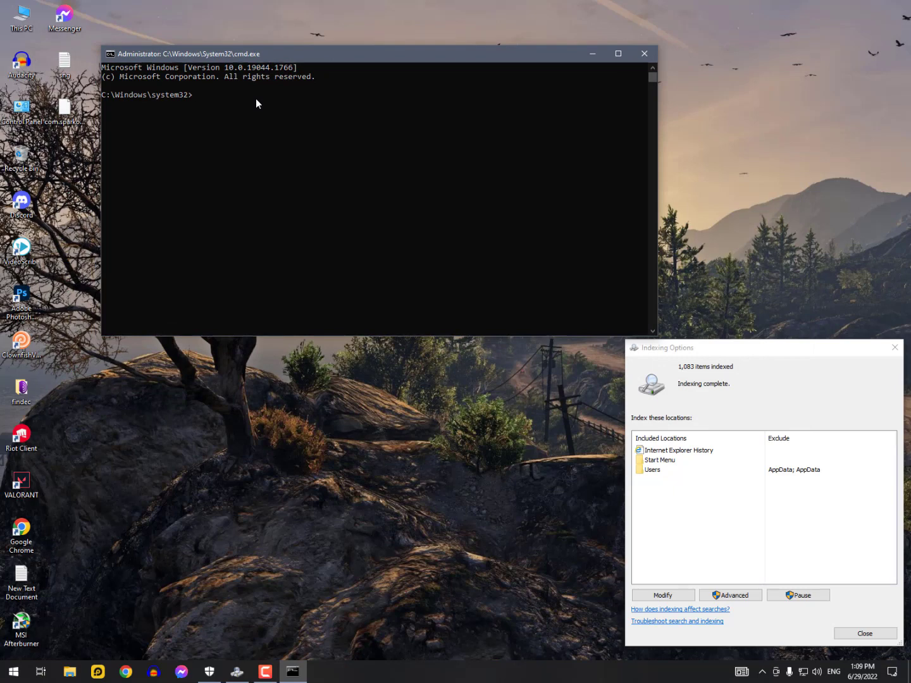
{"action": "type", "text": "scan"}
{"action": "key", "text": "BackSpace"}
{"action": "key", "text": "BackSpace"}
{"action": "key", "text": "BackSpace"}
{"action": "key", "text": "BackSpace"}
{"action": "type", "text": "sfc /scannow"}
{"action": "key", "text": "Return"}
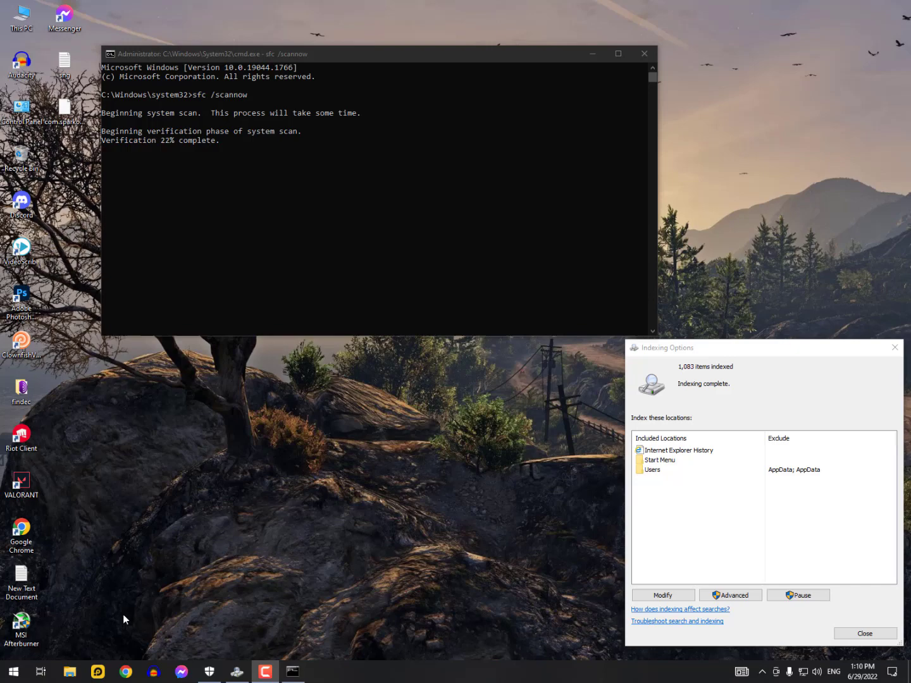
Close Indexing Options, then close the command window once verification reaches 100%.
{"action": "left_click_drag", "start_coordinate": [764, 349], "coordinate": [751, 62]}
{"action": "key", "text": "Escape"}
{"action": "key", "text": "super"}
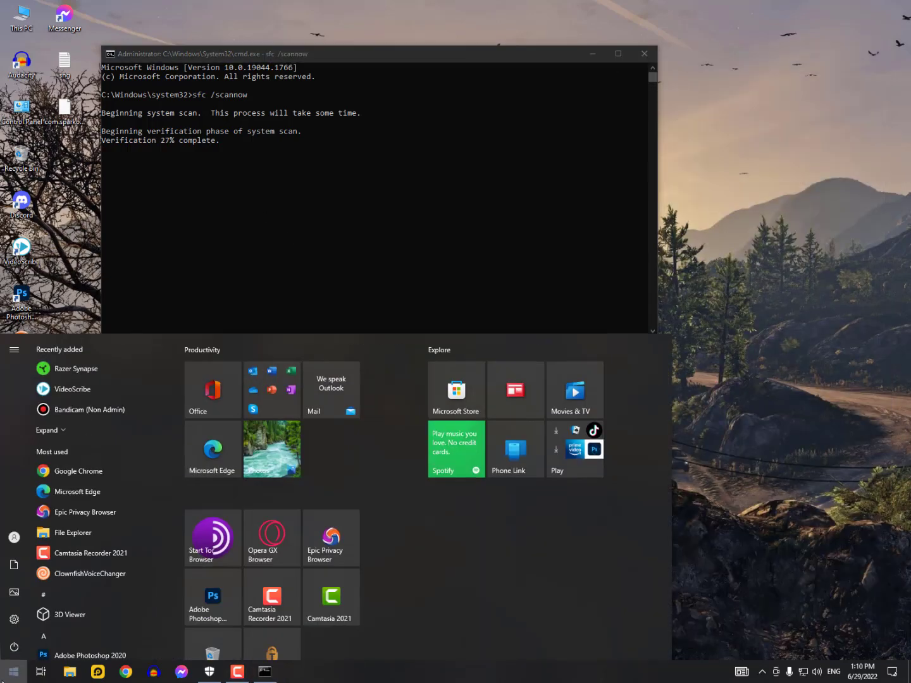
{"action": "type", "text": "audacity"}
{"action": "left_click", "coordinate": [15, 669]}
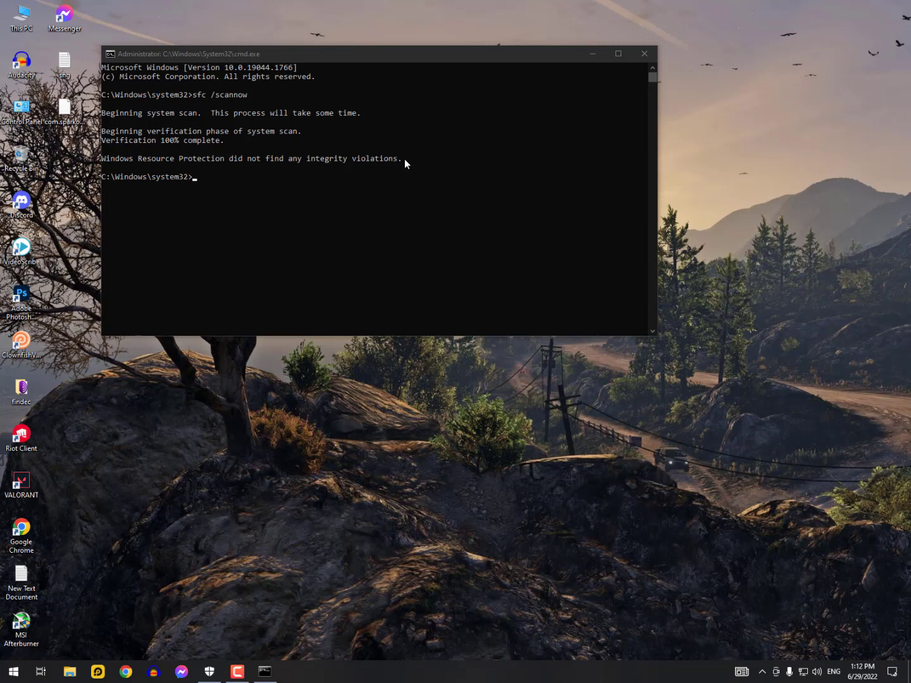
{"action": "left_click", "coordinate": [643, 56]}
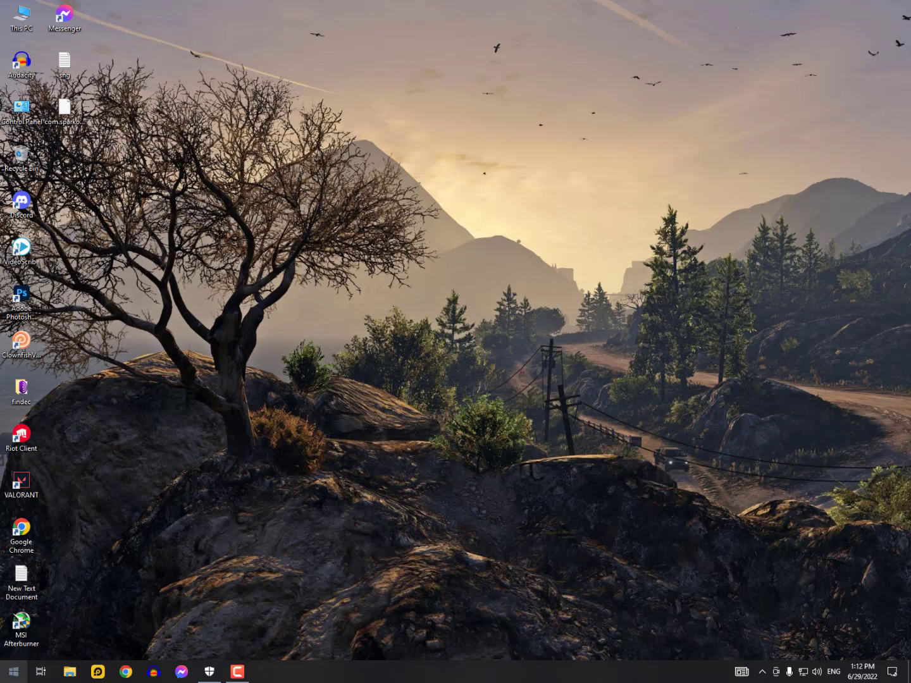
Open This PC and browse through Local Disk (C:) and Windows to System32.
{"action": "key", "text": "super"}
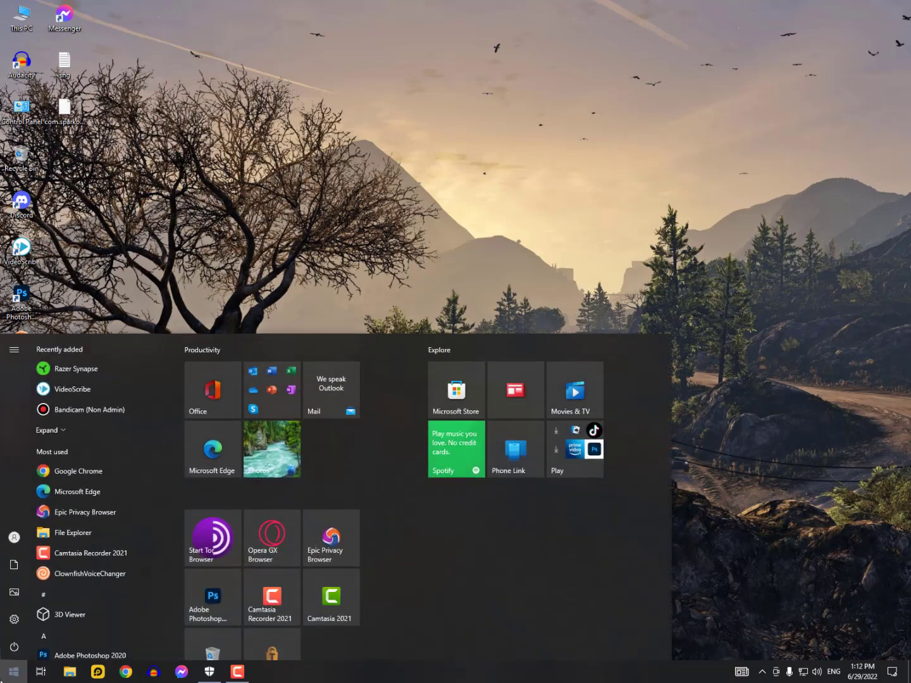
{"action": "type", "text": "cmd"}
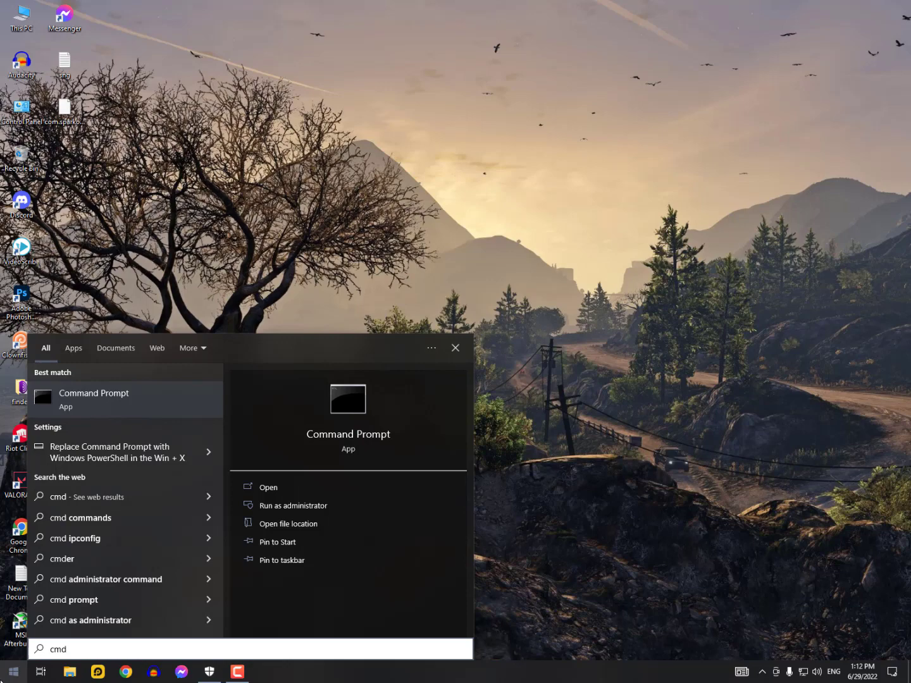
{"action": "left_click", "coordinate": [35, 25]}
{"action": "double_click", "coordinate": [35, 25]}
{"action": "double_click", "coordinate": [224, 282]}
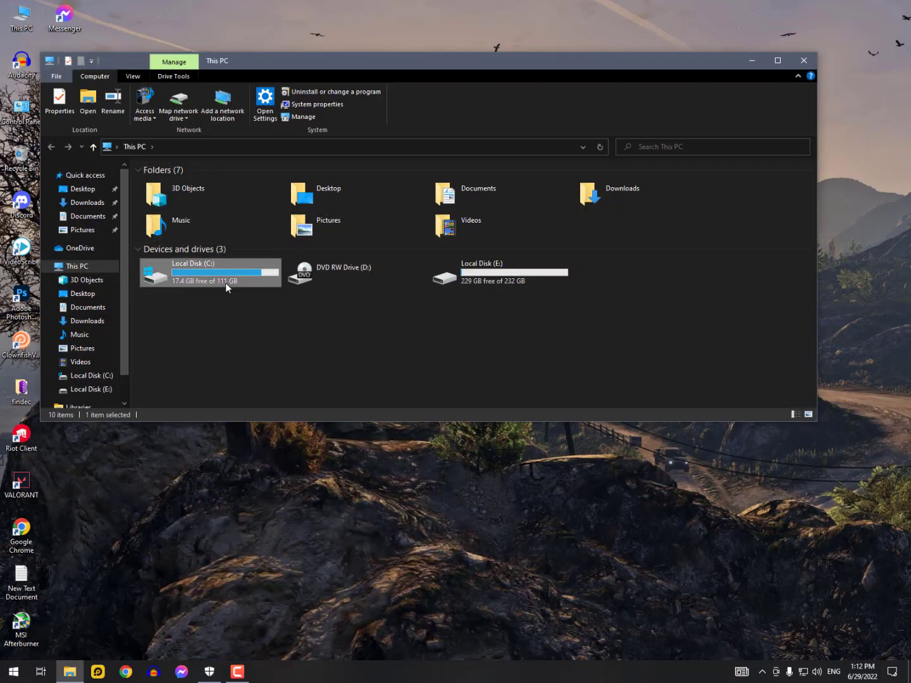
{"action": "double_click", "coordinate": [184, 280]}
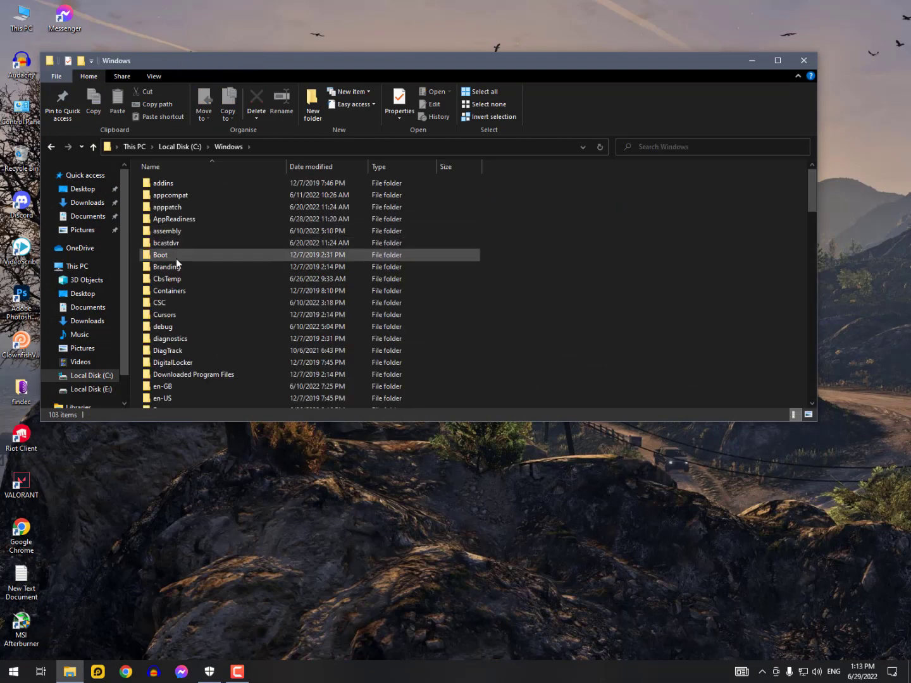
{"action": "scroll", "coordinate": [191, 346], "scroll_direction": "down", "scroll_amount": 9}
{"action": "scroll", "coordinate": [191, 346], "scroll_direction": "down", "scroll_amount": 15}
{"action": "left_click", "coordinate": [190, 350]}
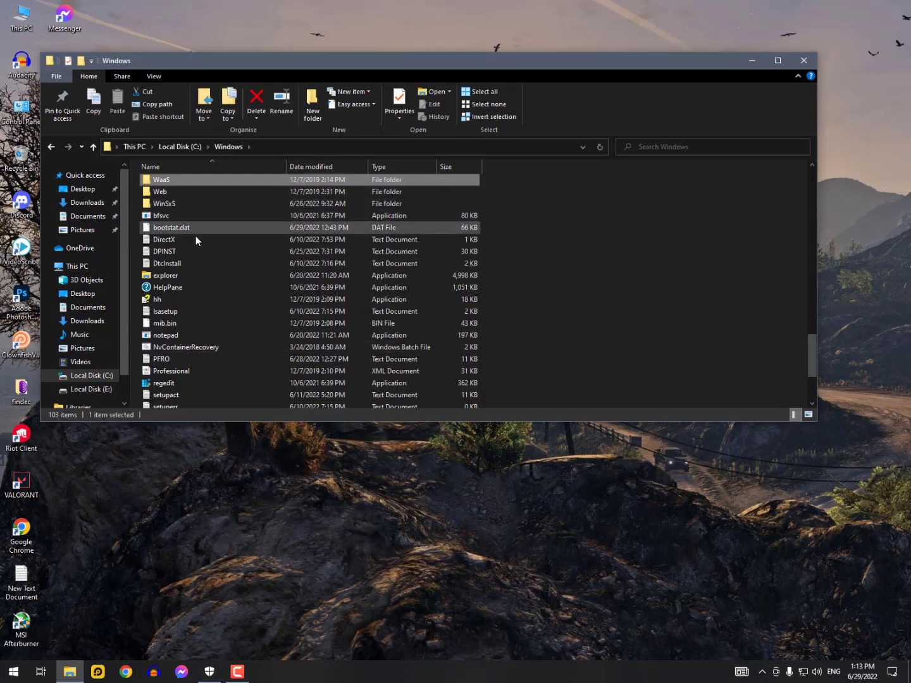
{"action": "scroll", "coordinate": [197, 279], "scroll_direction": "up", "scroll_amount": 4}
{"action": "scroll", "coordinate": [183, 254], "scroll_direction": "down", "scroll_amount": 7}
{"action": "left_click", "coordinate": [197, 281]}
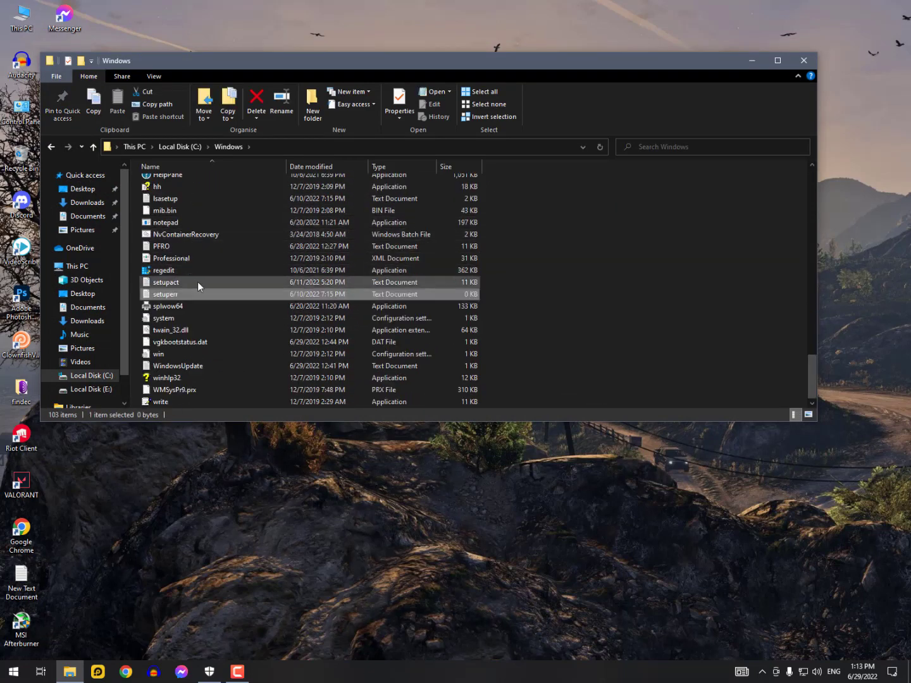
{"action": "scroll", "coordinate": [197, 282], "scroll_direction": "up", "scroll_amount": 11}
{"action": "scroll", "coordinate": [197, 274], "scroll_direction": "down", "scroll_amount": 1}
{"action": "double_click", "coordinate": [193, 299]}
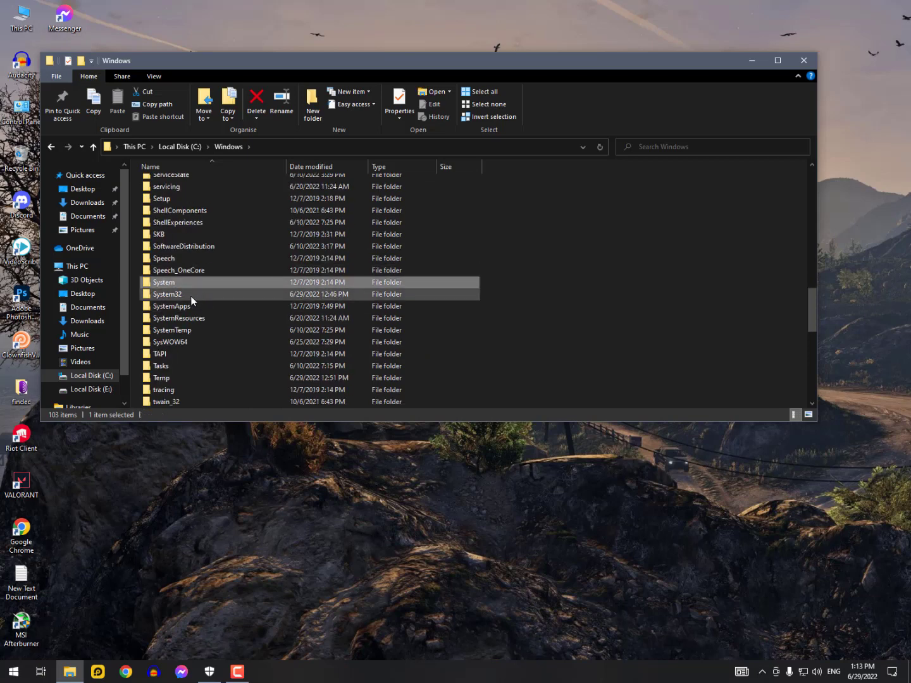
Search System32 for 'cmd' and launch cmd again as administrator.
{"action": "scroll", "coordinate": [191, 308], "scroll_direction": "down", "scroll_amount": 20}
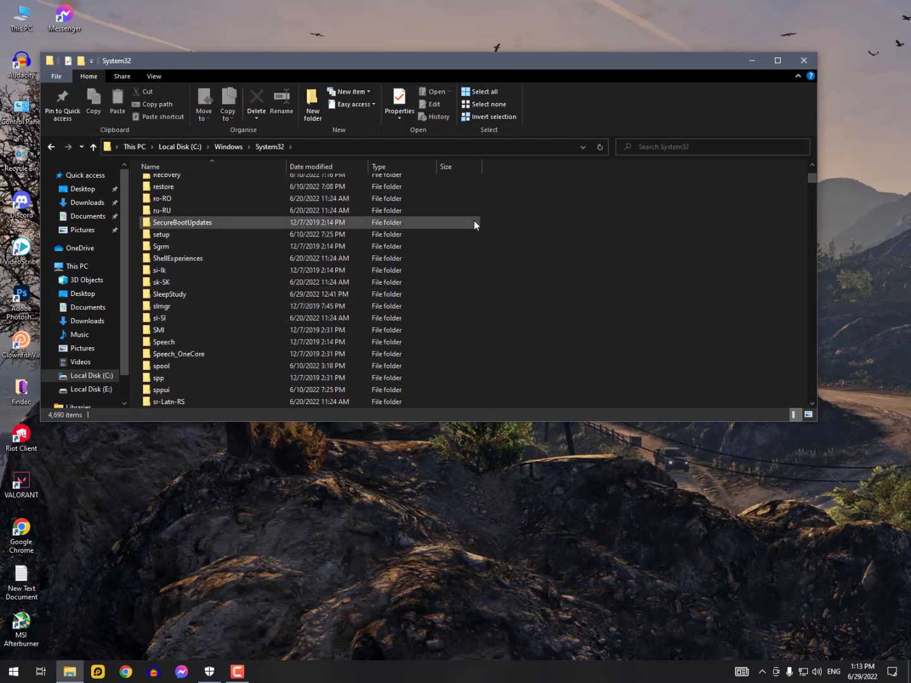
{"action": "scroll", "coordinate": [208, 321], "scroll_direction": "down", "scroll_amount": 6}
{"action": "scroll", "coordinate": [208, 322], "scroll_direction": "up", "scroll_amount": 4}
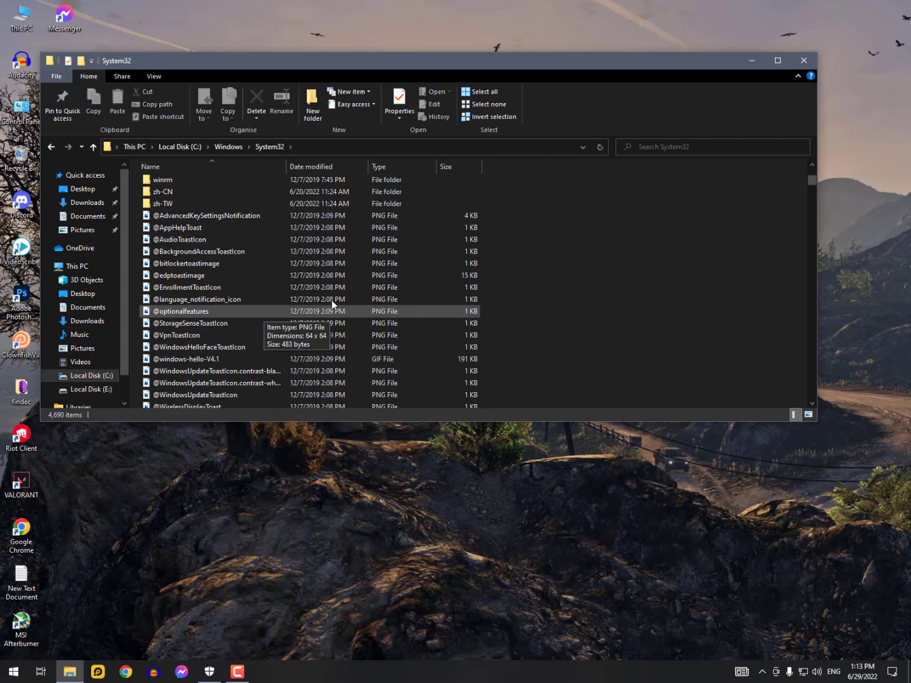
{"action": "scroll", "coordinate": [247, 327], "scroll_direction": "down", "scroll_amount": 12}
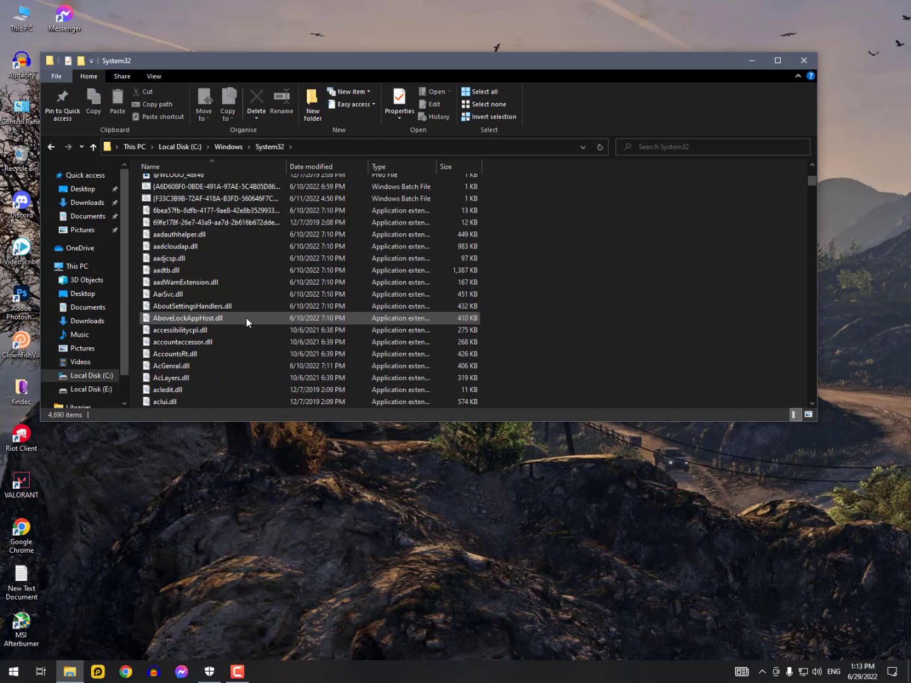
{"action": "scroll", "coordinate": [246, 318], "scroll_direction": "down", "scroll_amount": 20}
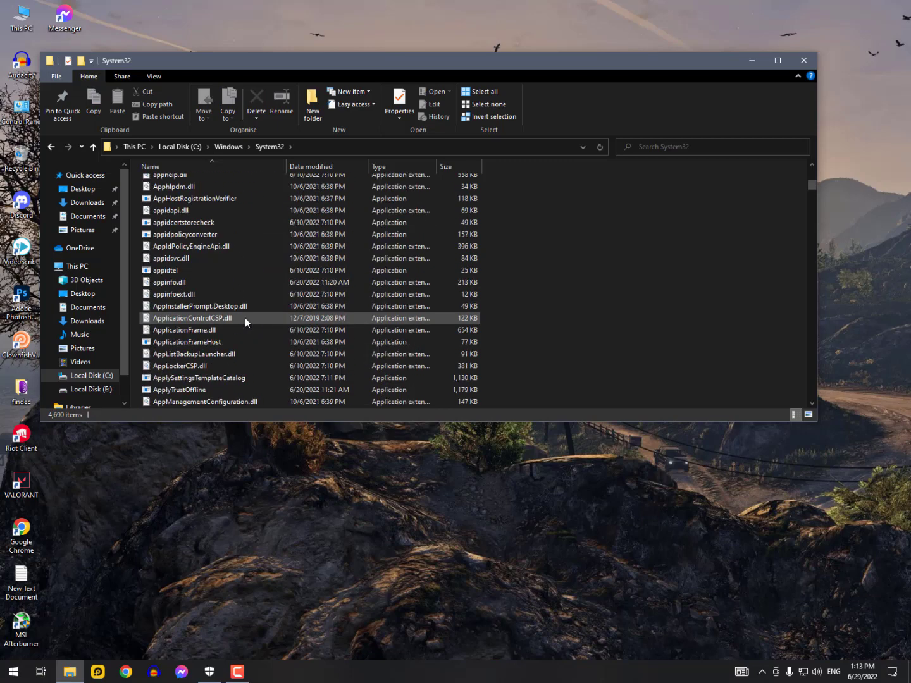
{"action": "scroll", "coordinate": [244, 318], "scroll_direction": "down", "scroll_amount": 20}
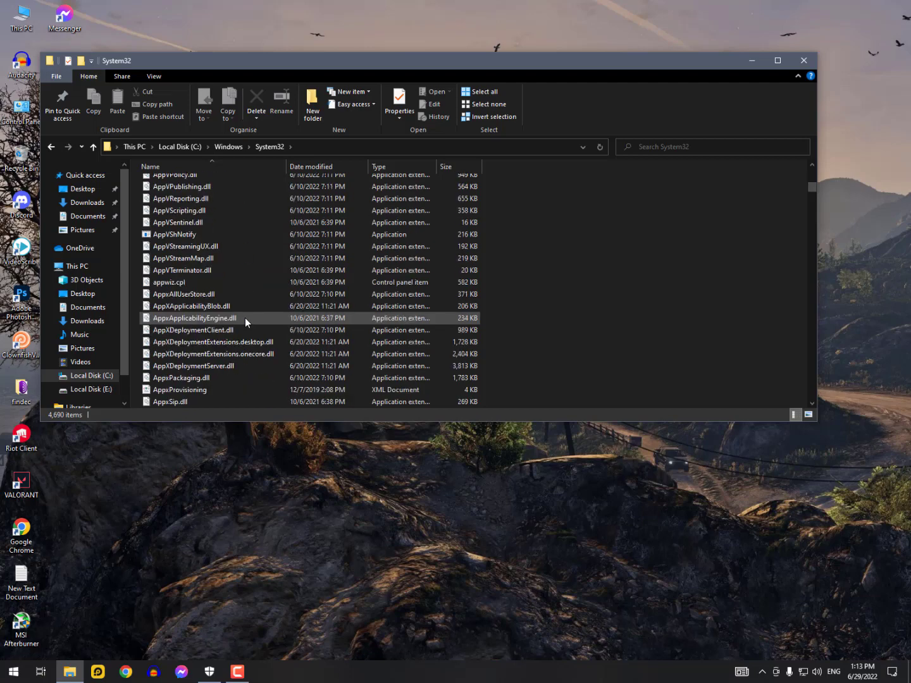
{"action": "scroll", "coordinate": [244, 318], "scroll_direction": "down", "scroll_amount": 20}
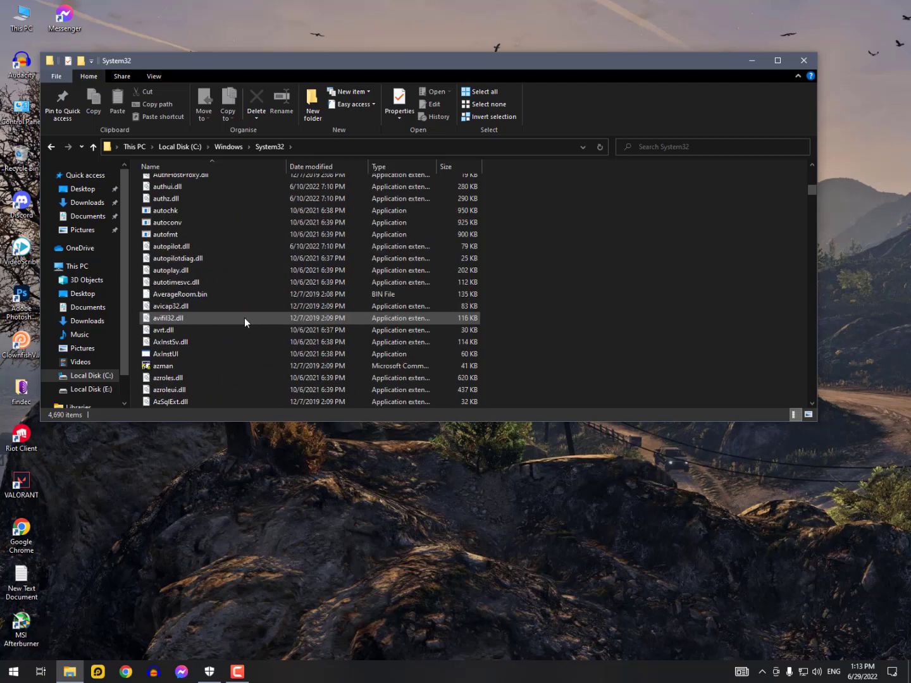
{"action": "scroll", "coordinate": [244, 317], "scroll_direction": "down", "scroll_amount": 20}
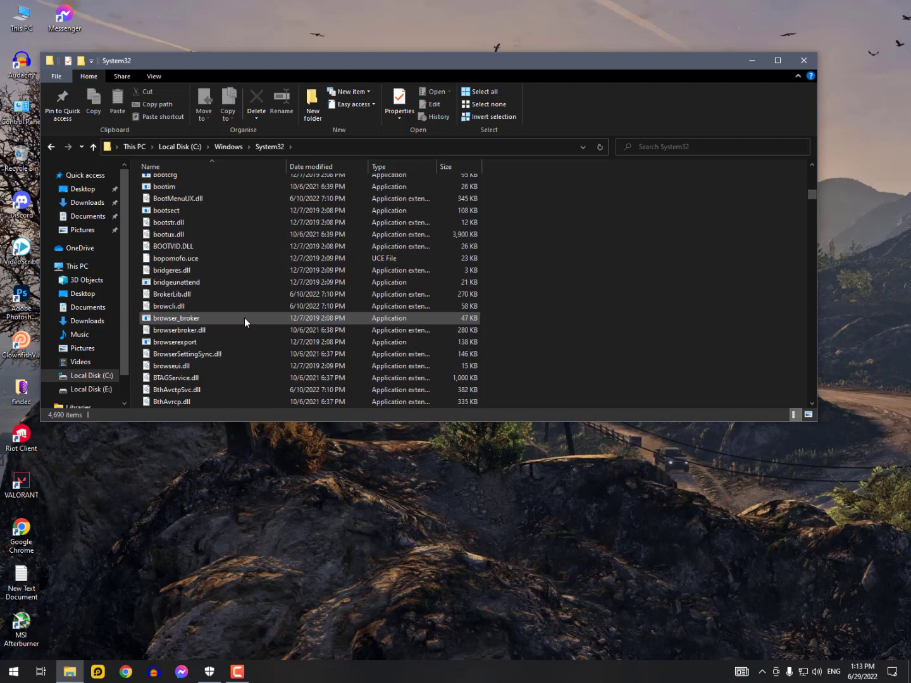
{"action": "scroll", "coordinate": [243, 317], "scroll_direction": "down", "scroll_amount": 20}
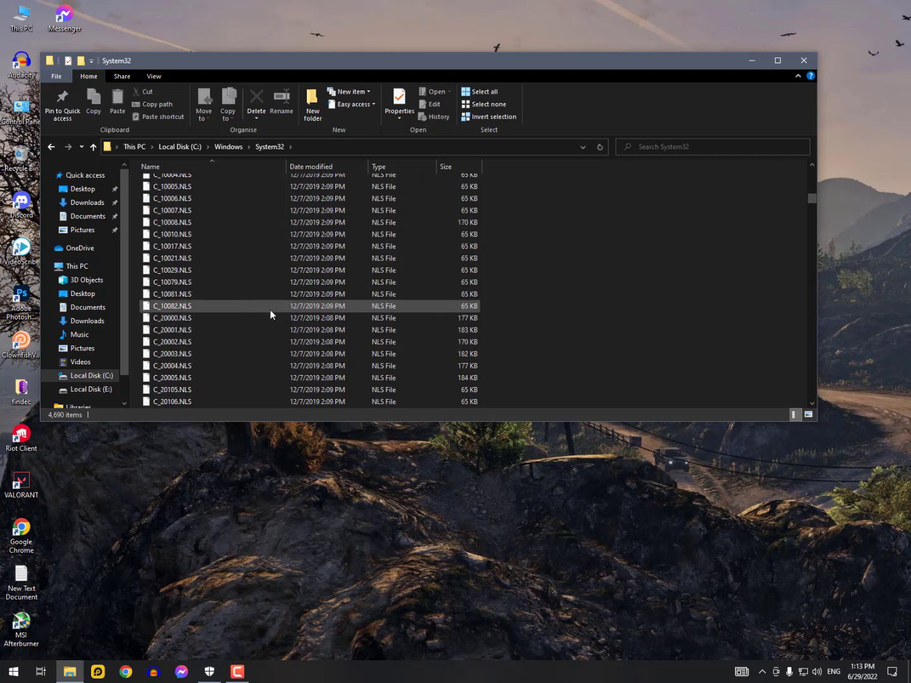
{"action": "scroll", "coordinate": [268, 310], "scroll_direction": "down", "scroll_amount": 15}
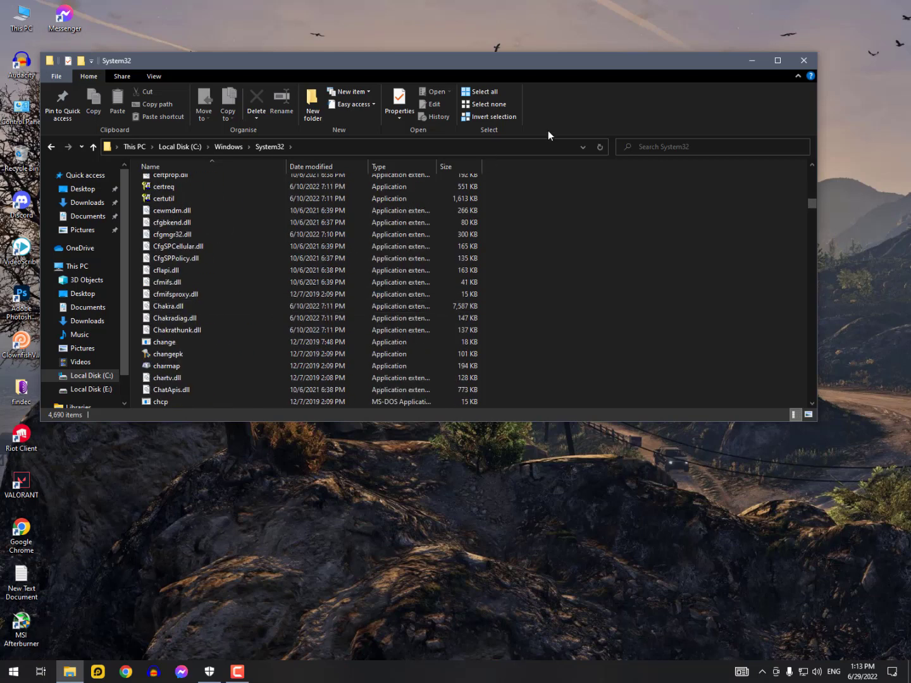
{"action": "left_click", "coordinate": [700, 150]}
{"action": "type", "text": "cmd"}
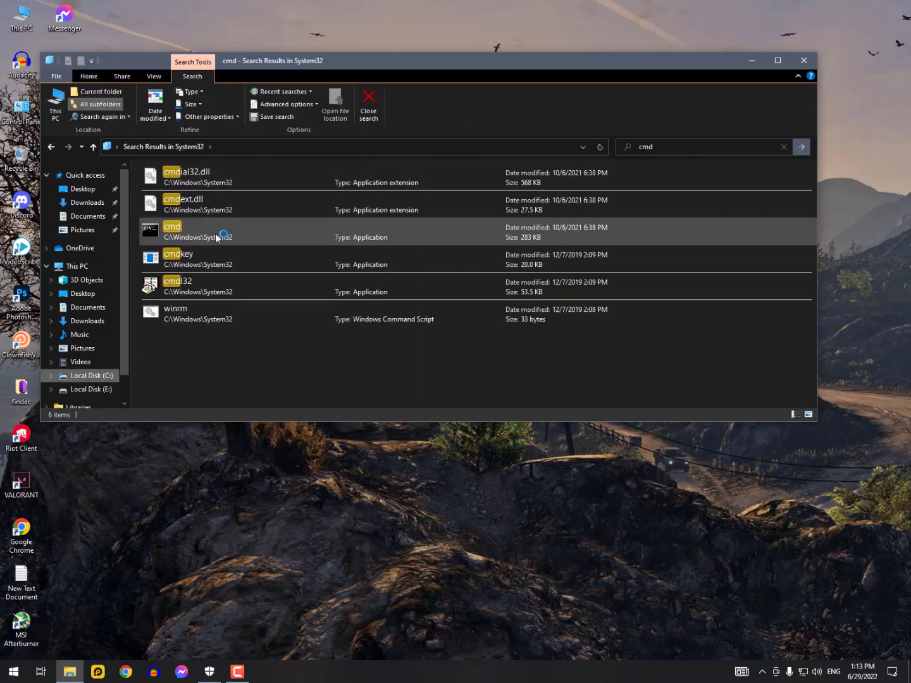
{"action": "right_click", "coordinate": [173, 232]}
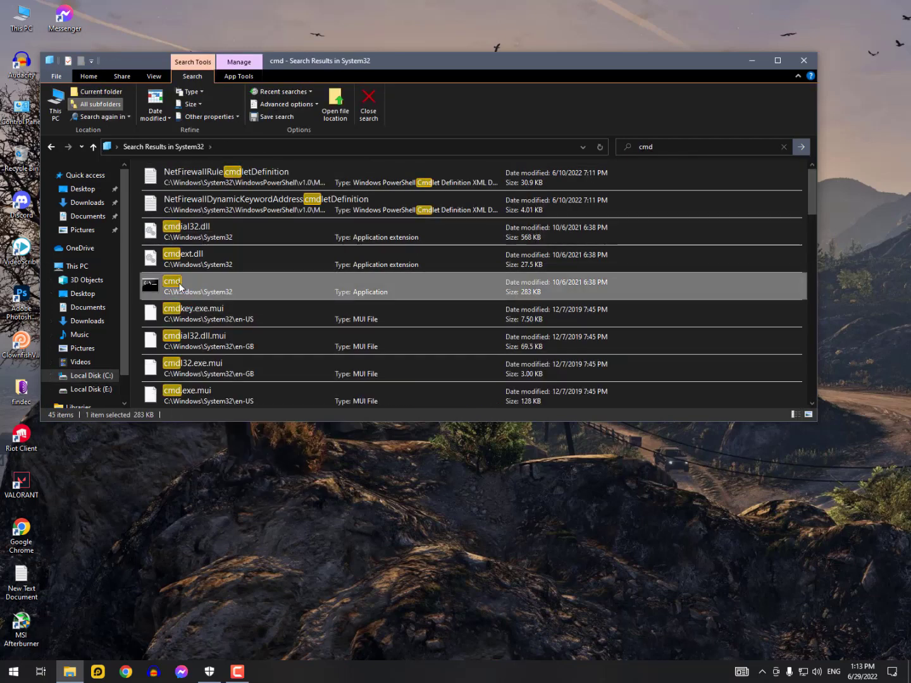
{"action": "right_click", "coordinate": [196, 286]}
{"action": "left_click", "coordinate": [196, 308]}
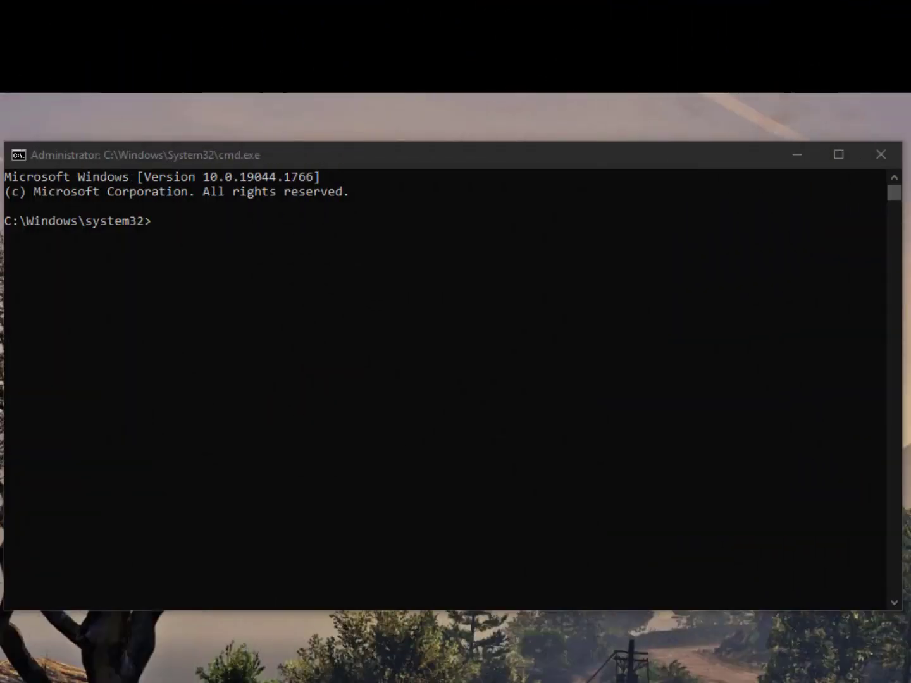
Paste and run 'DISM.exe /Online /Cleanup-image /Scanhealth' at the administrator prompt.
{"action": "left_click", "coordinate": [280, 353]}
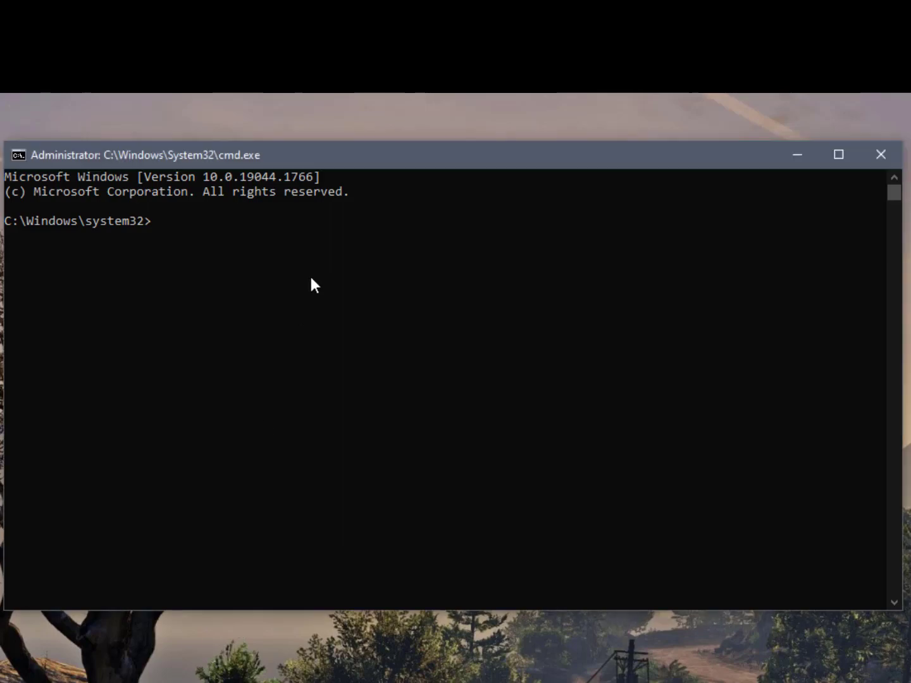
{"action": "type", "text": "DISM.exe /Online /Cleanup-image /Scanhealth"}
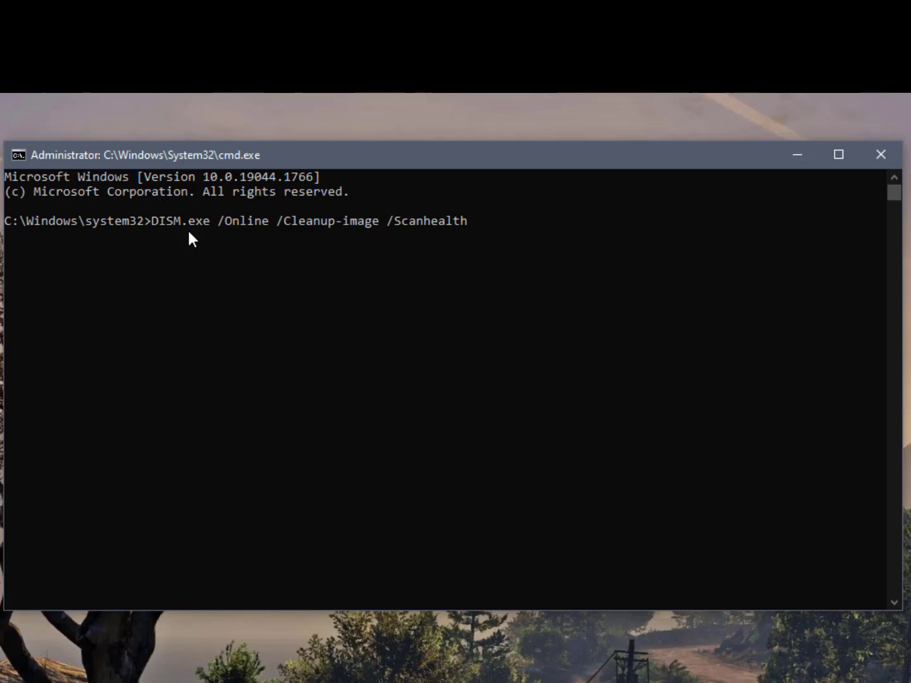
{"action": "key", "text": "Return"}
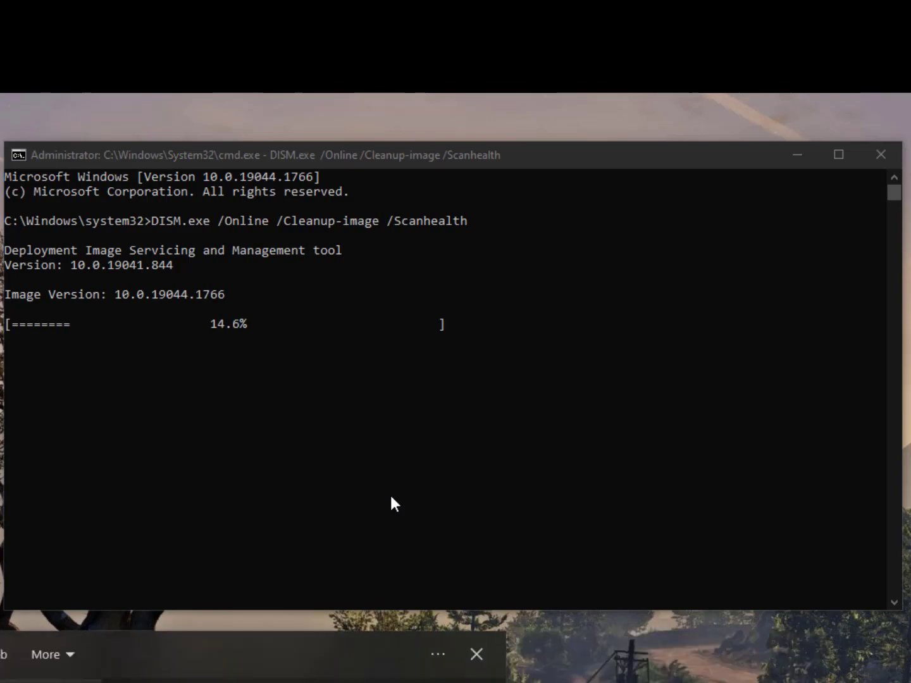
{"action": "left_click", "coordinate": [320, 348]}
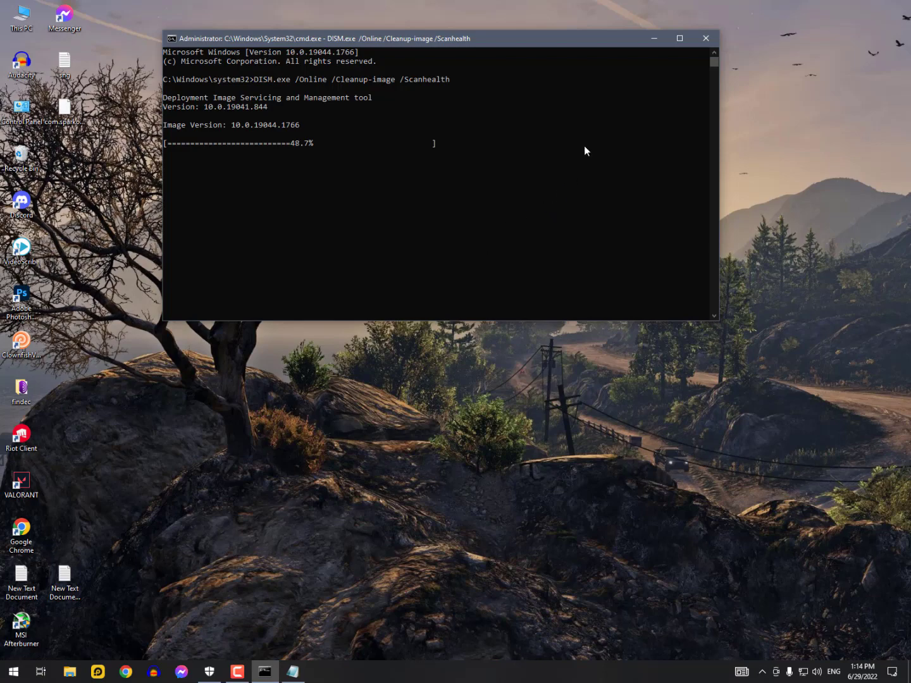
Minimize the scan window and open Internet Options via Start search.
{"action": "left_click", "coordinate": [652, 39]}
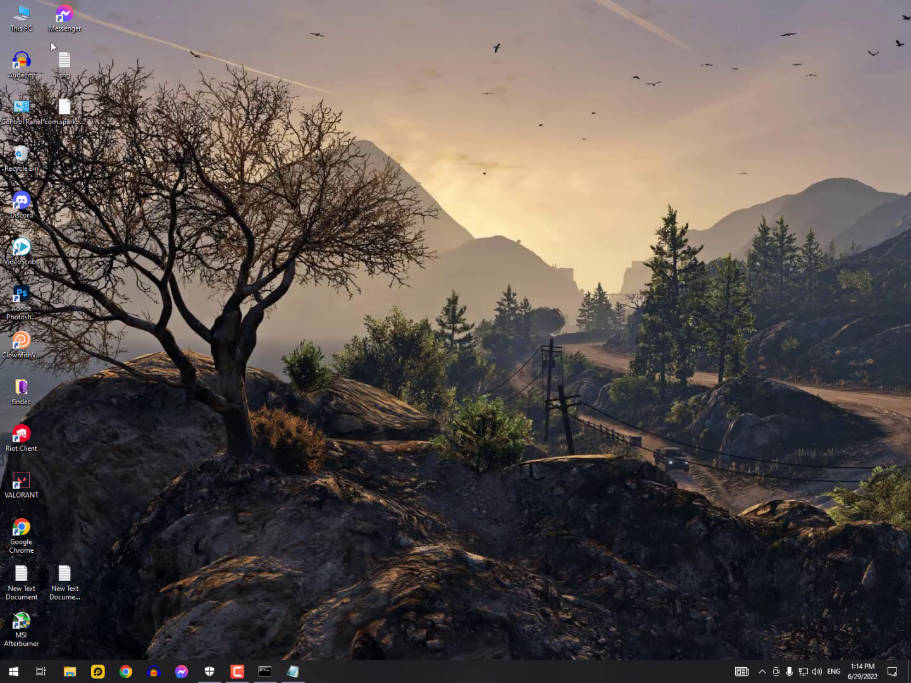
{"action": "left_click", "coordinate": [13, 671]}
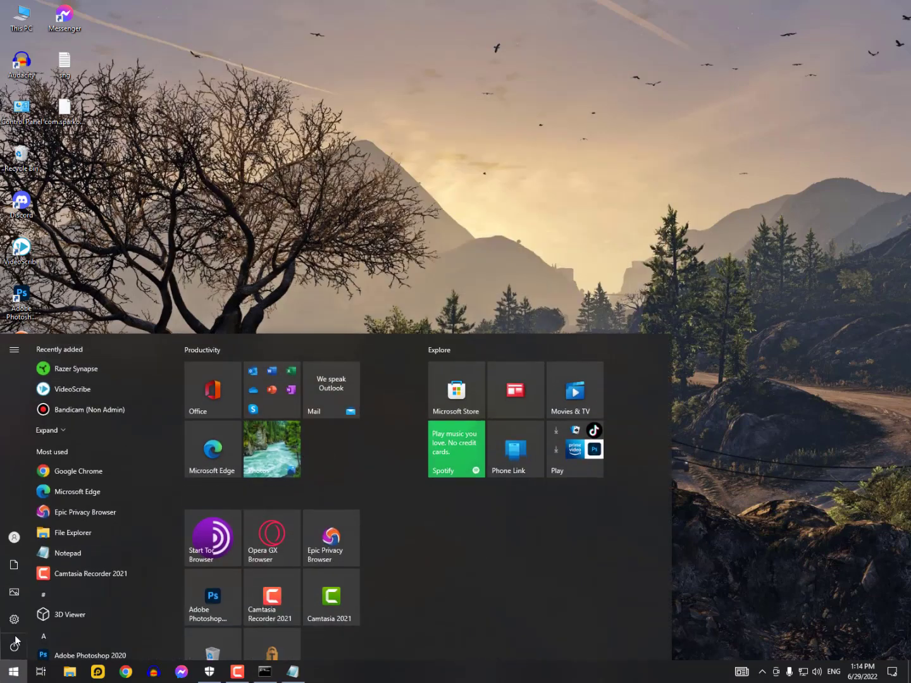
{"action": "left_click", "coordinate": [14, 671]}
{"action": "key", "text": "super"}
{"action": "type", "text": "internet "}
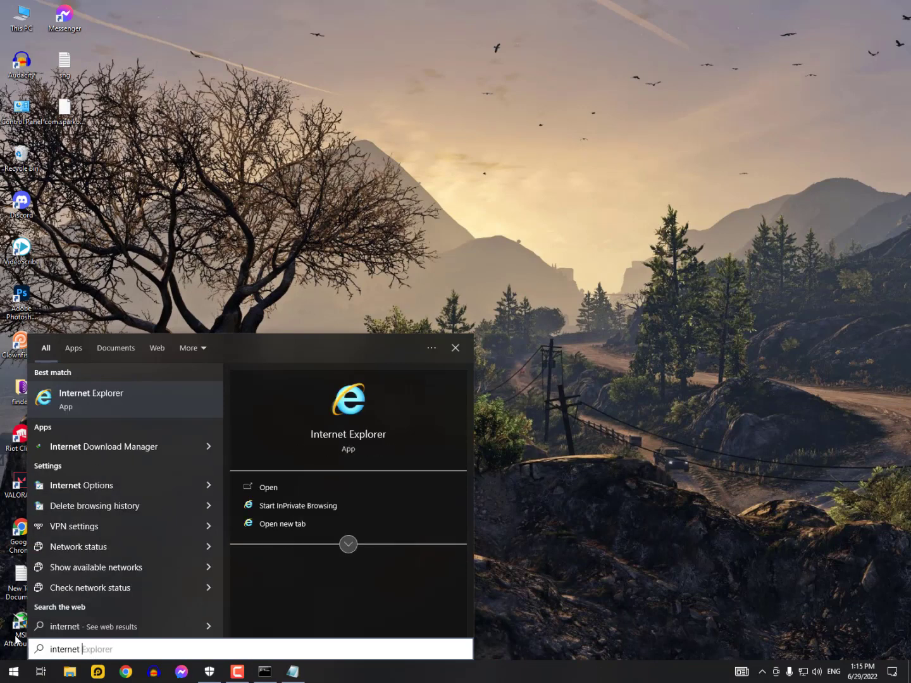
{"action": "type", "text": "options"}
{"action": "key", "text": "Return"}
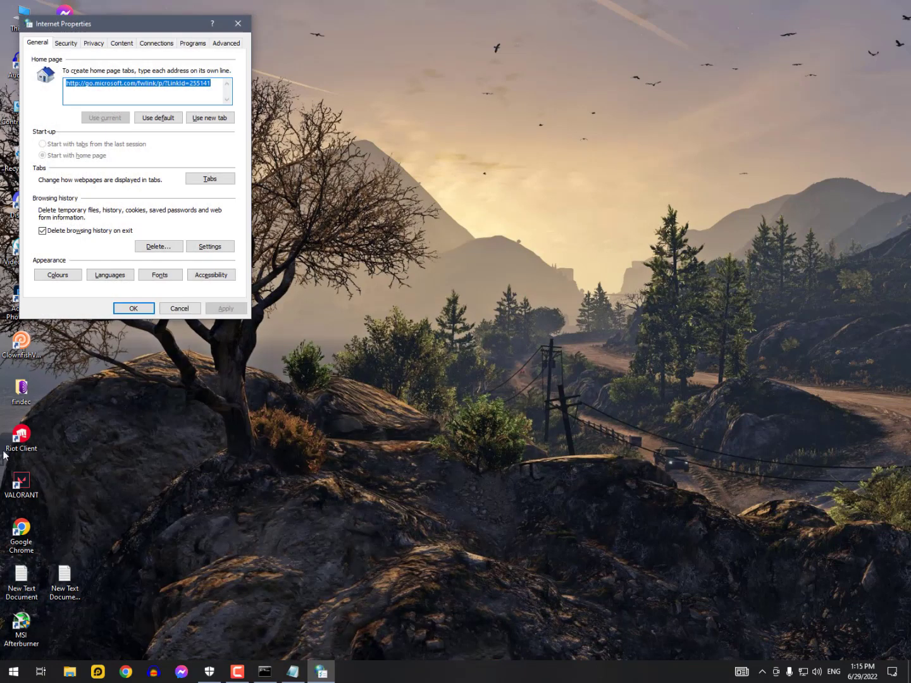
In LAN settings, enable Automatically detect settings and turn off Use a proxy server.
{"action": "left_click", "coordinate": [157, 43]}
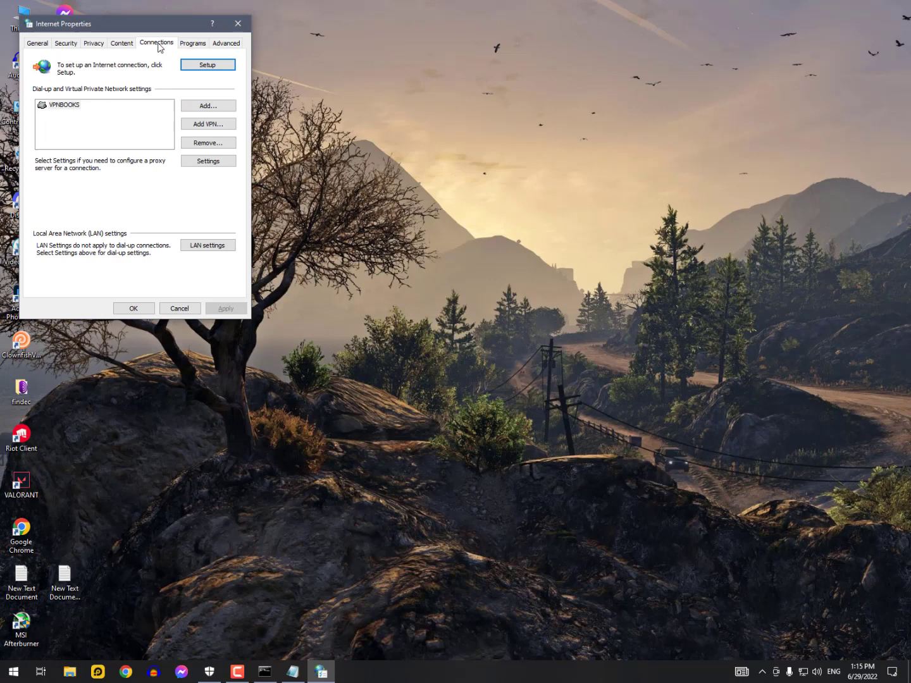
{"action": "left_click", "coordinate": [214, 249]}
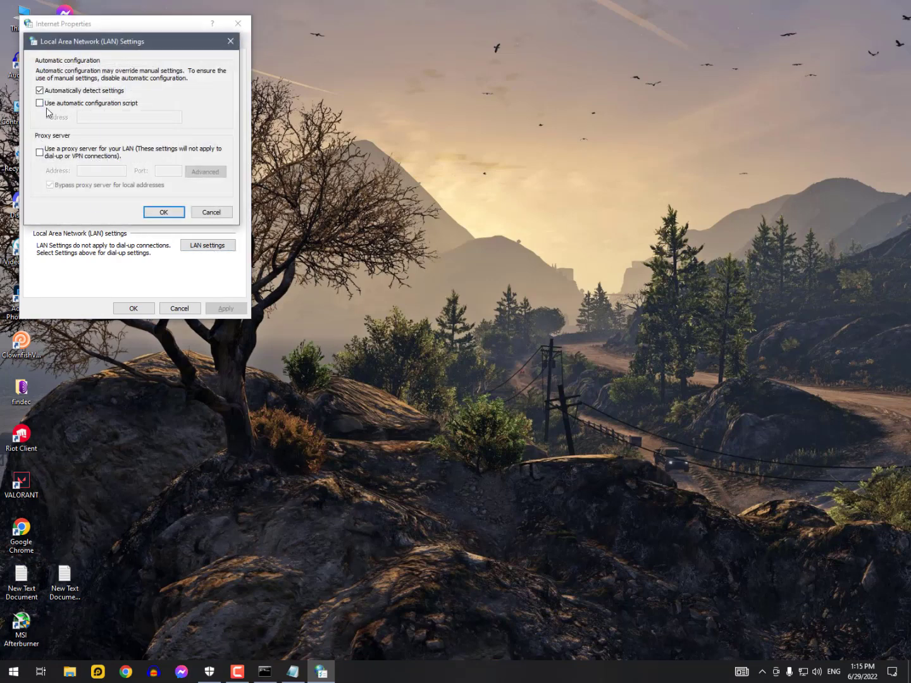
{"action": "left_click", "coordinate": [39, 152]}
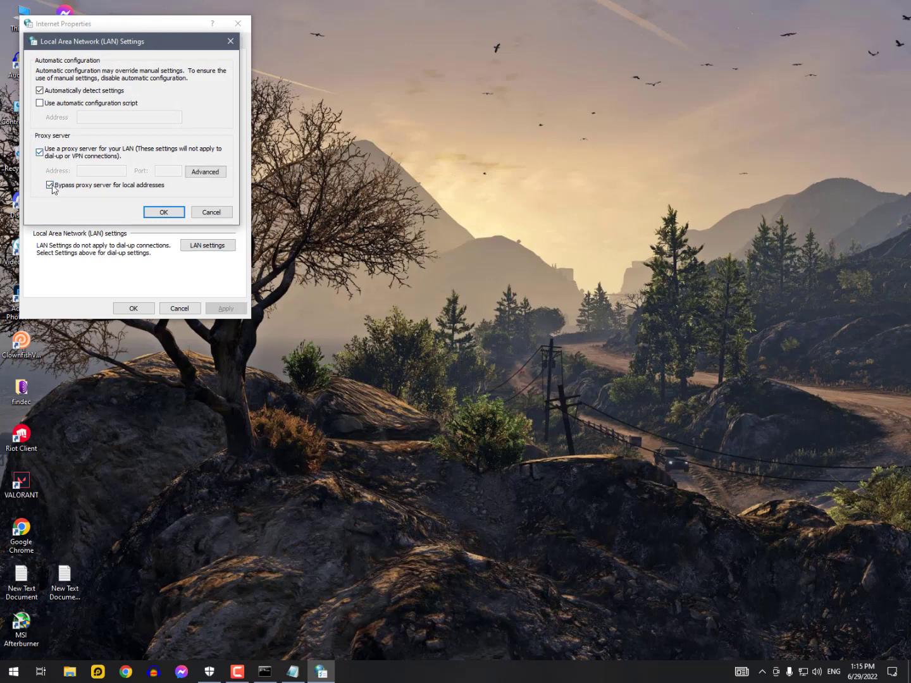
{"action": "left_click", "coordinate": [54, 91]}
{"action": "left_click", "coordinate": [80, 93]}
{"action": "left_click", "coordinate": [40, 153]}
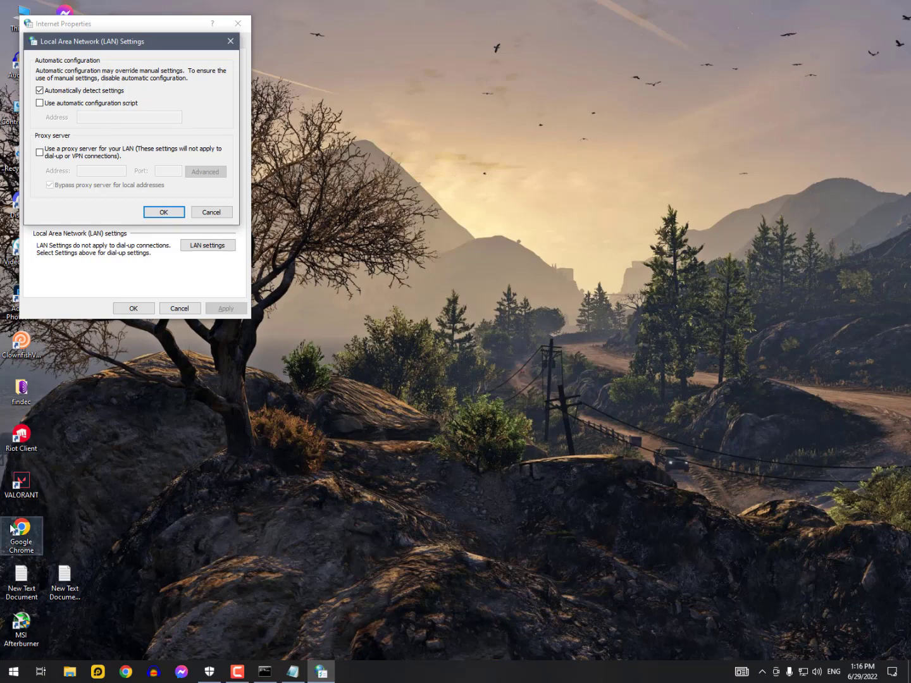
Confirm the LAN settings and close Internet Properties with OK.
{"action": "left_click", "coordinate": [13, 672]}
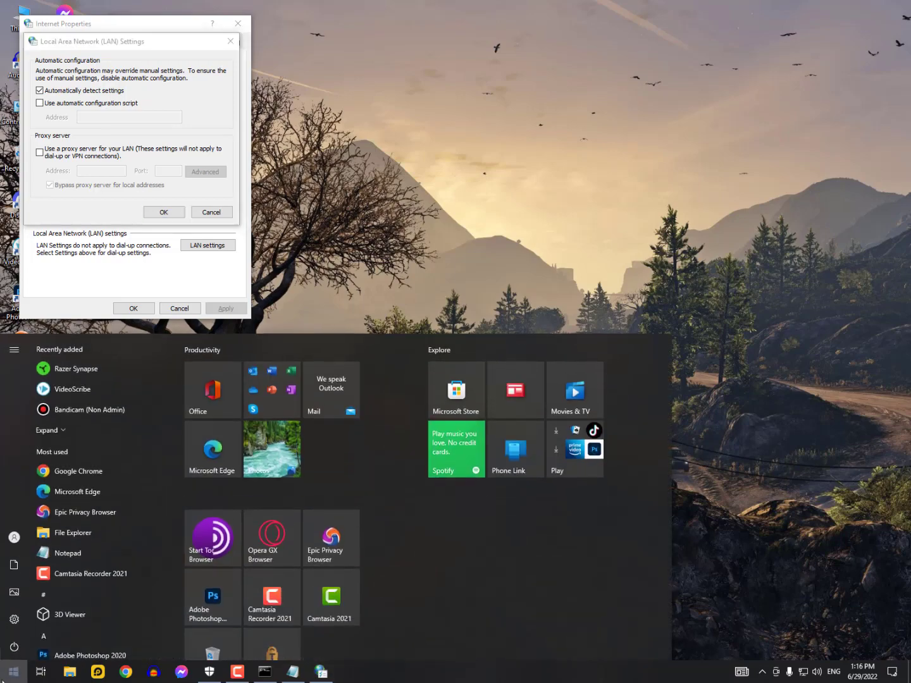
{"action": "left_click", "coordinate": [151, 201]}
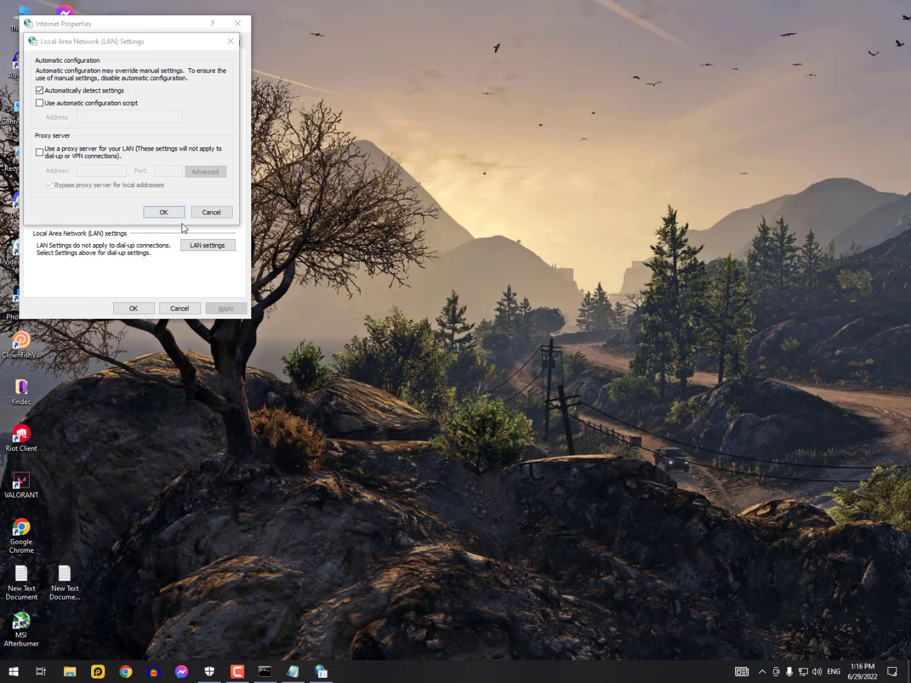
{"action": "left_click", "coordinate": [169, 220]}
{"action": "left_click", "coordinate": [168, 218]}
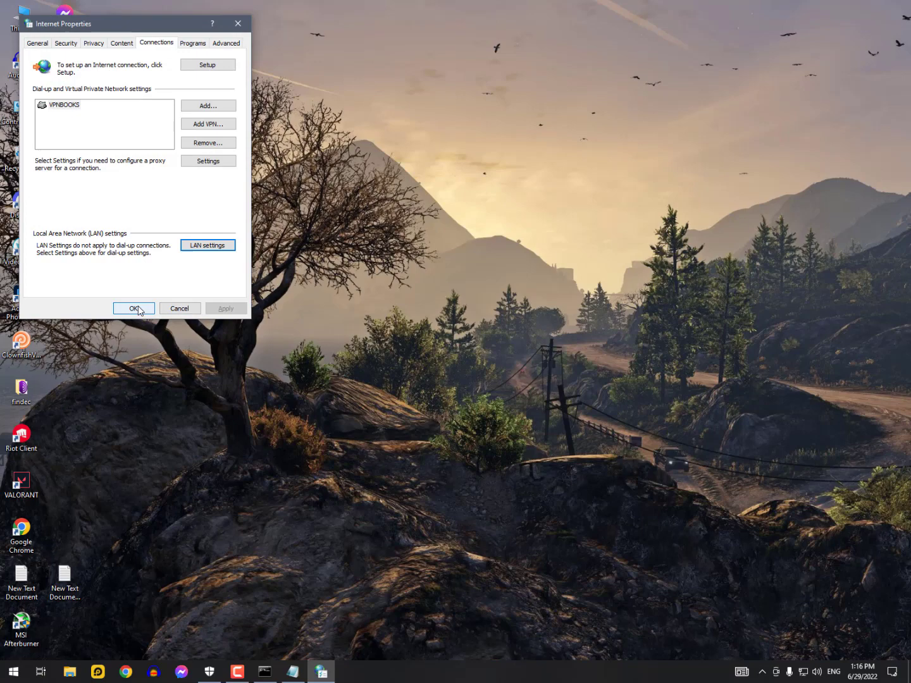
{"action": "left_click", "coordinate": [135, 308]}
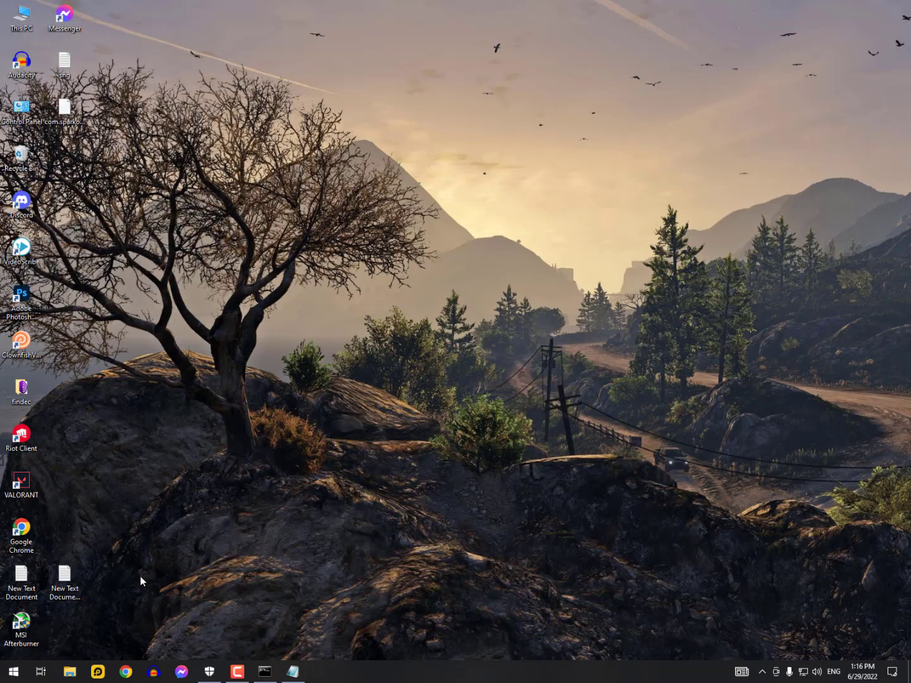
Restore the ScanHealth window, copy the RestoreHealth line from the notes, and close them unsaved.
{"action": "left_click", "coordinate": [264, 672]}
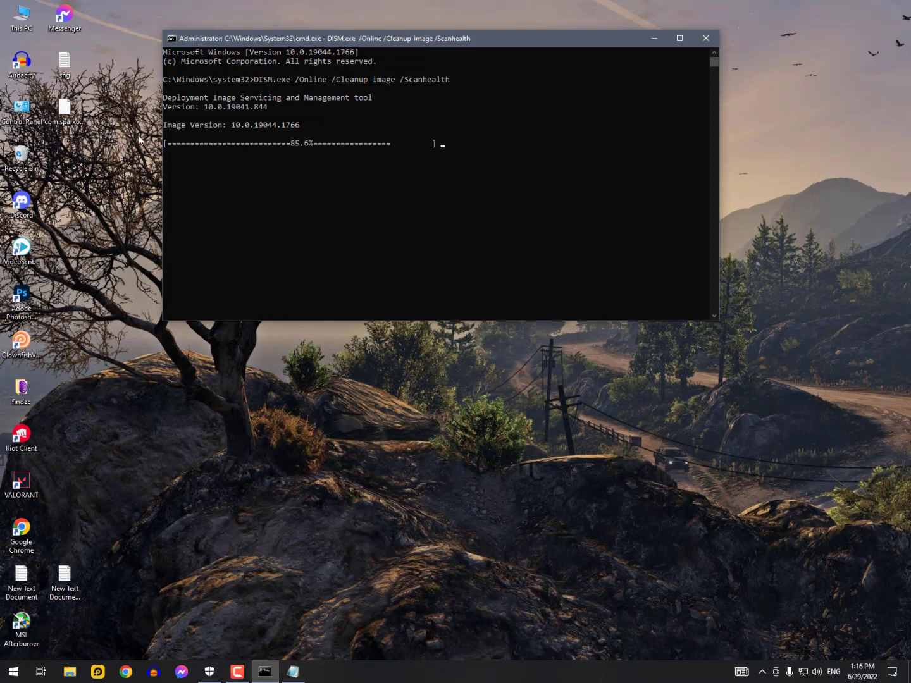
{"action": "left_click", "coordinate": [64, 63]}
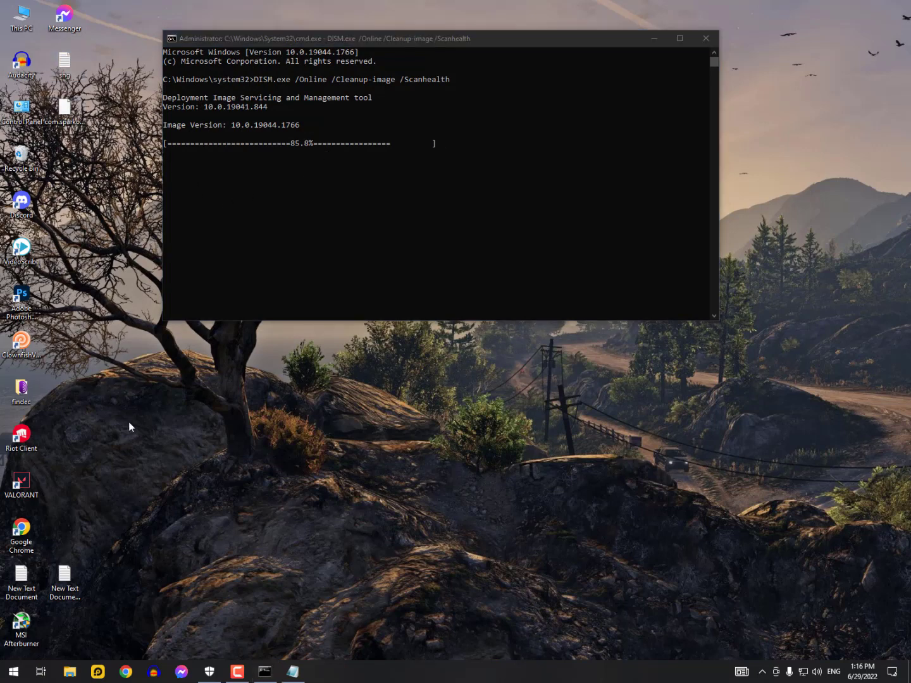
{"action": "left_click", "coordinate": [293, 672]}
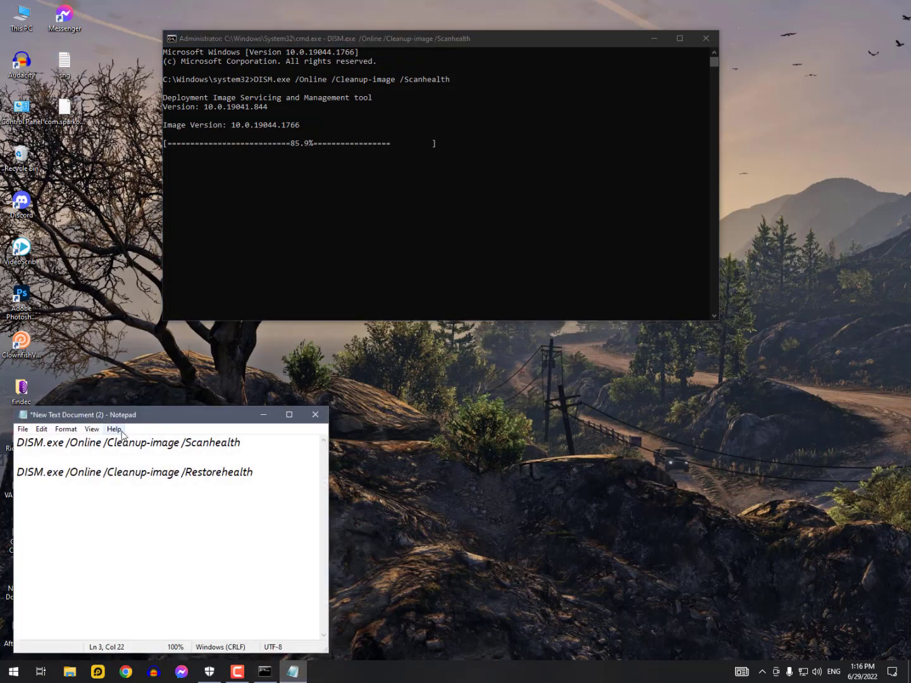
{"action": "left_click_drag", "start_coordinate": [254, 472], "coordinate": [16, 474]}
{"action": "key", "text": "ctrl+c"}
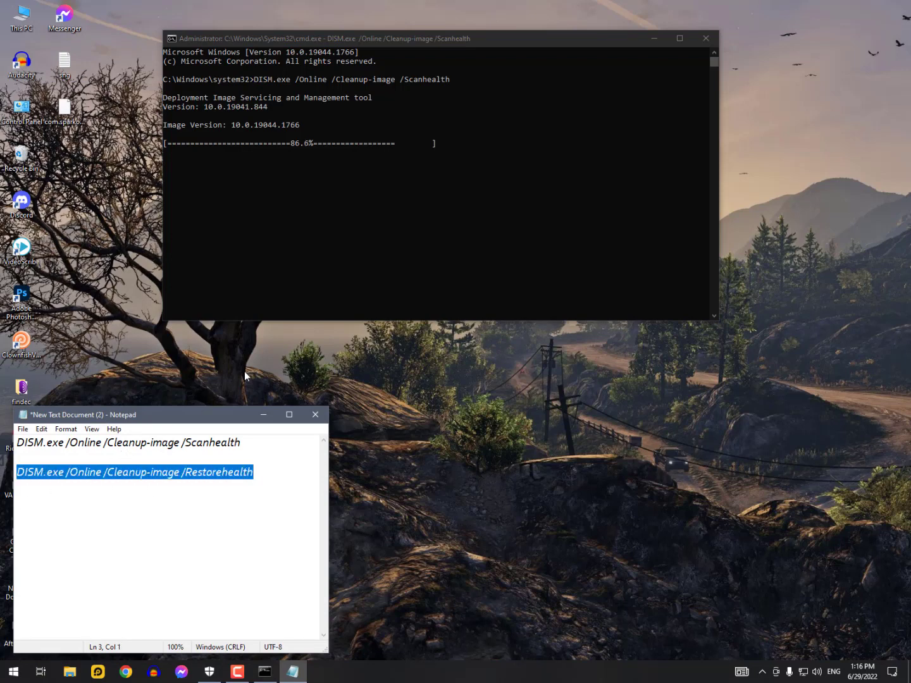
{"action": "left_click", "coordinate": [315, 415]}
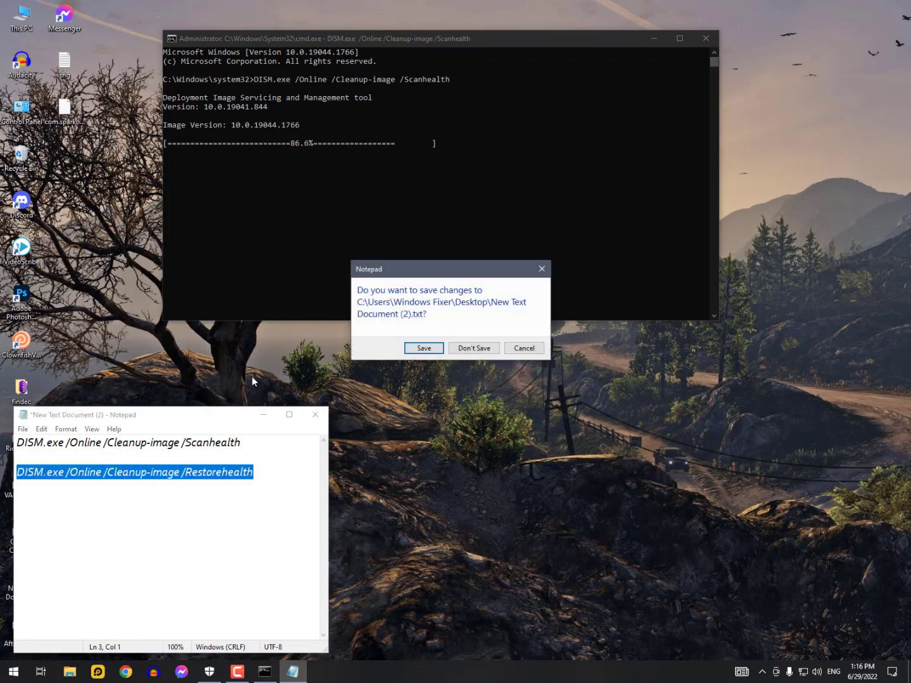
{"action": "left_click", "coordinate": [476, 350]}
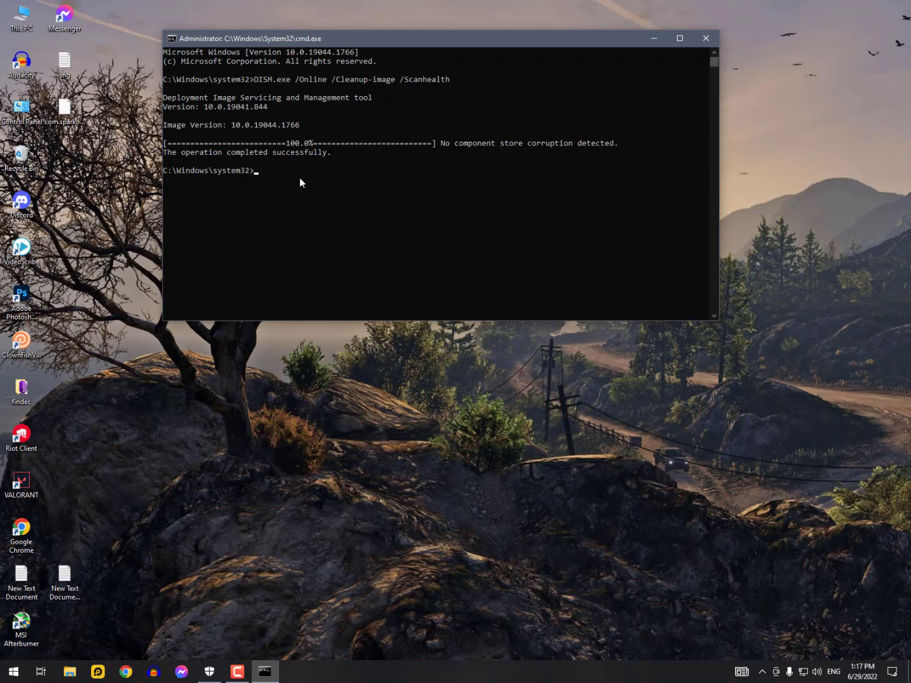
Paste and run 'DISM.exe /Online /Cleanup-image /Restorehealth' at the prompt.
{"action": "key", "text": "ctrl+v"}
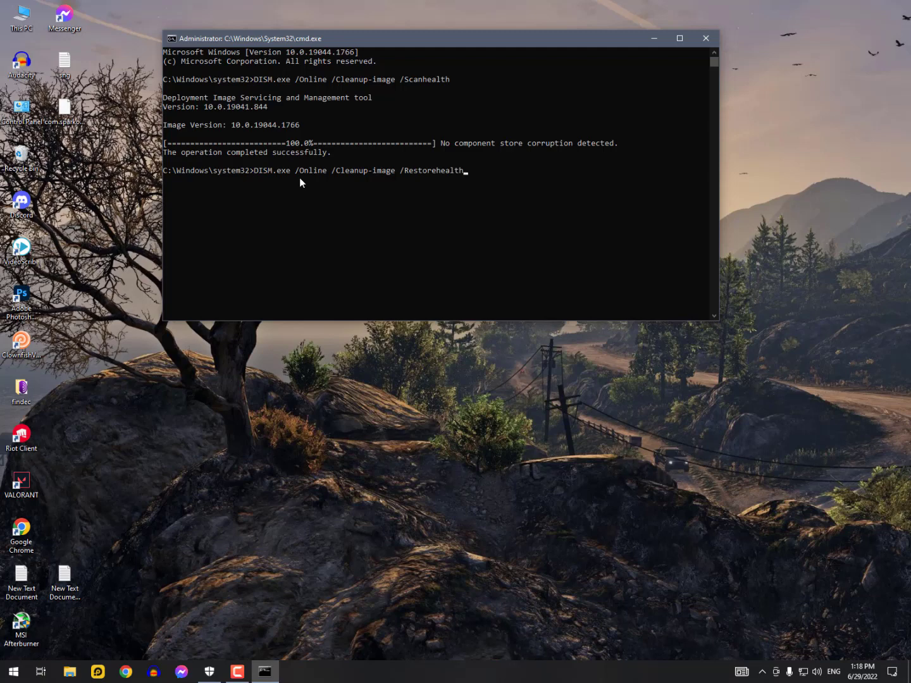
{"action": "key", "text": "Return"}
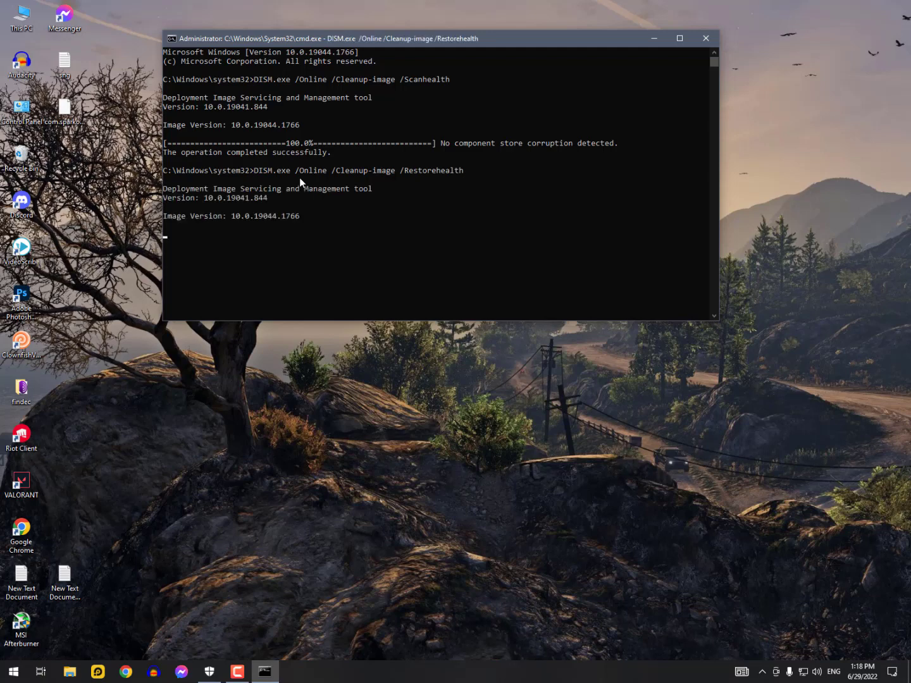